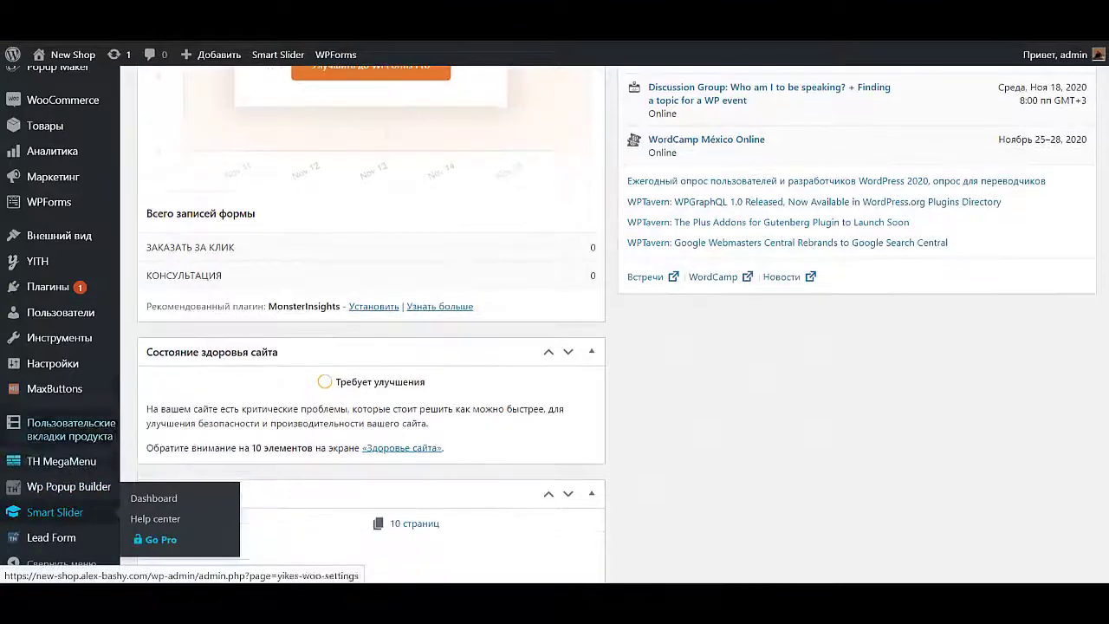
Step: In the general settings, allow anyone to register, set the new user role to Клиент, and save the changes
{"action": "mouse_move", "coordinate": [52, 363]}
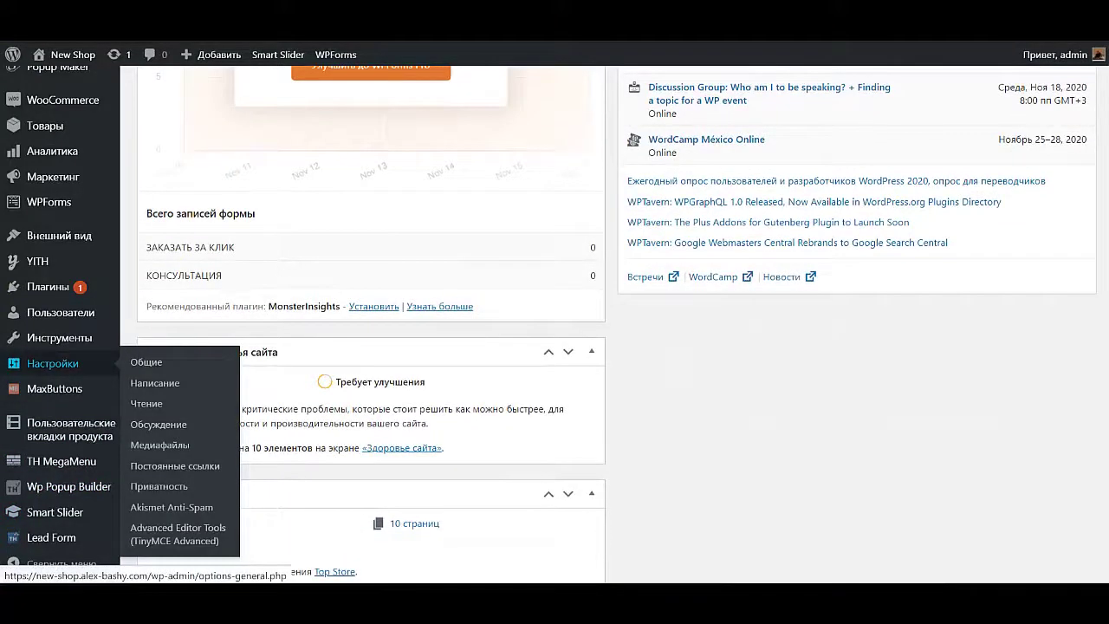
{"action": "left_click", "coordinate": [52, 363]}
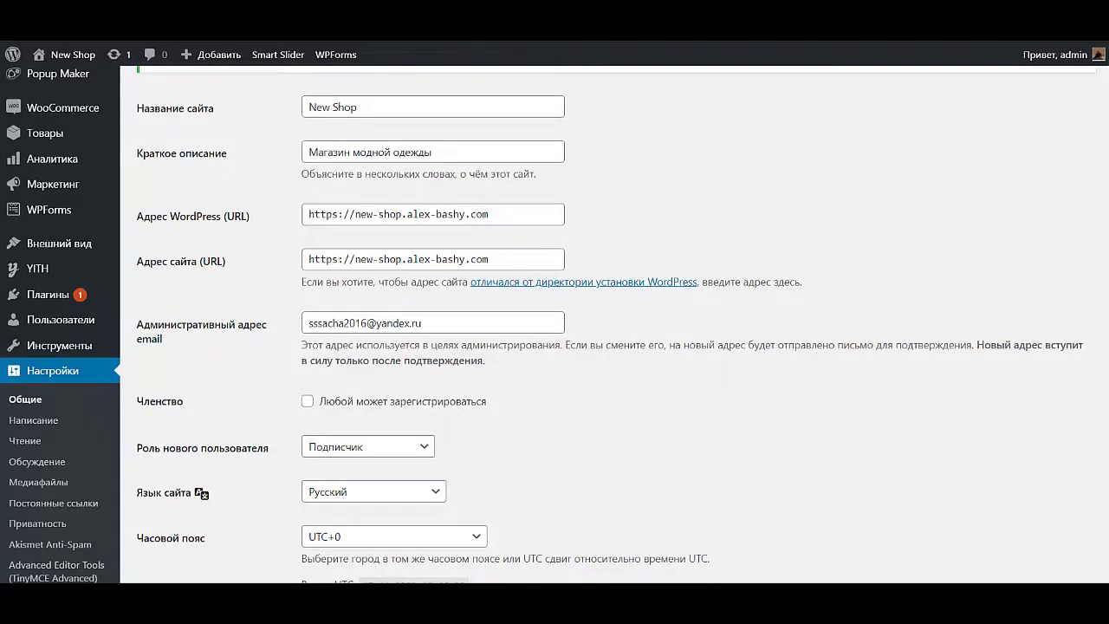
{"action": "left_click", "coordinate": [307, 402]}
{"action": "left_click", "coordinate": [369, 447]}
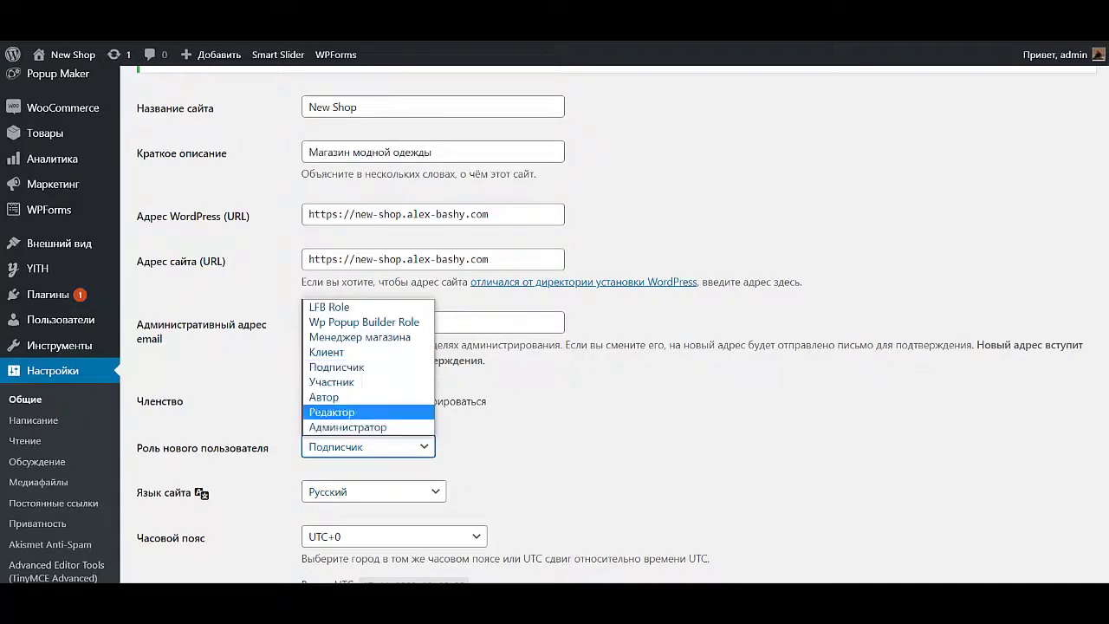
{"action": "left_click", "coordinate": [334, 351]}
{"action": "scroll", "coordinate": [606, 323], "scroll_direction": "down", "scroll_amount": 7}
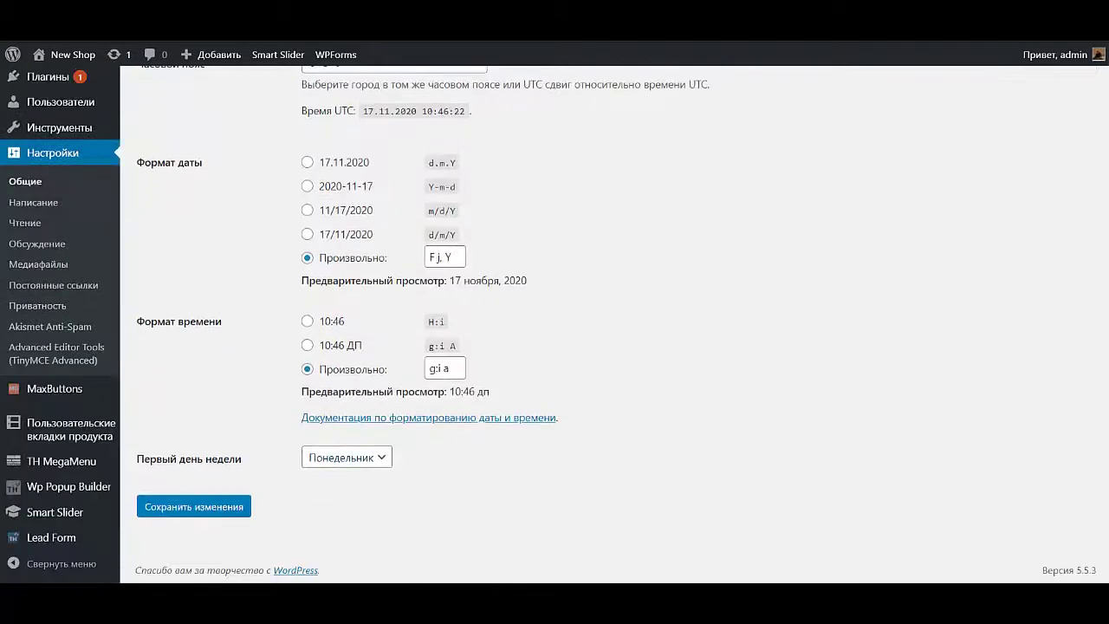
{"action": "left_click", "coordinate": [194, 507]}
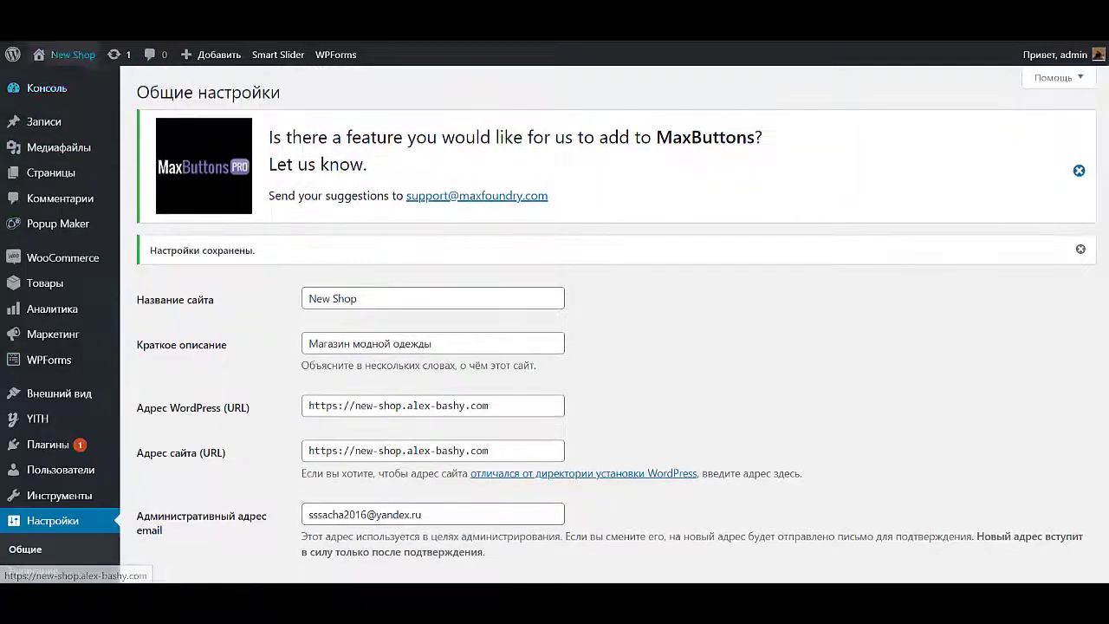
Step: Visit the storefront, open the account page, log out, and examine the login form shown to visitors
{"action": "mouse_move", "coordinate": [71, 55]}
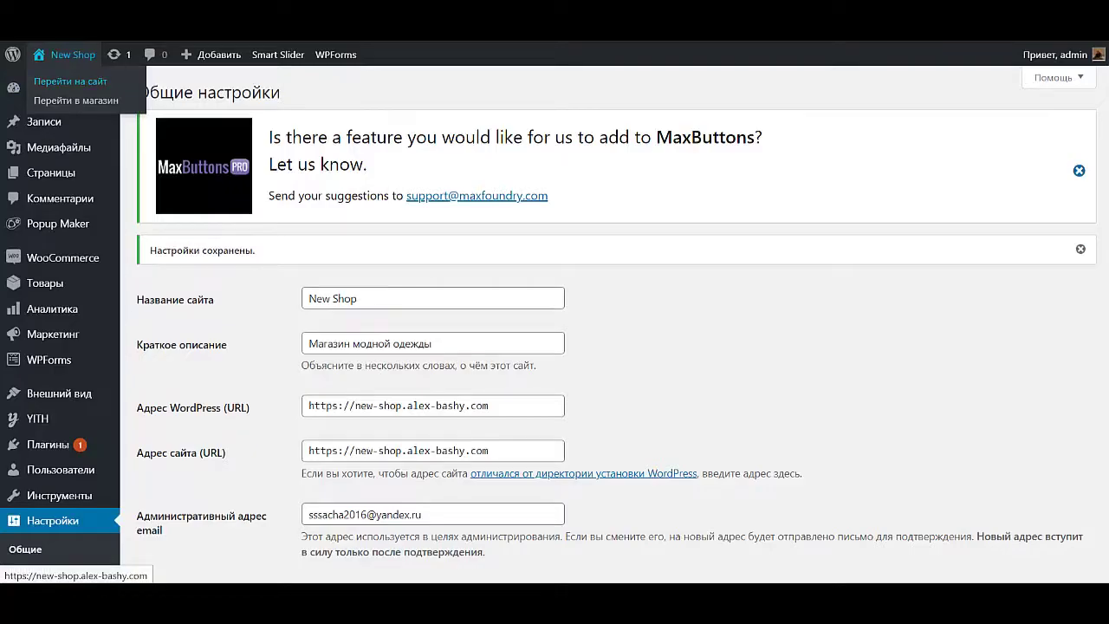
{"action": "left_click", "coordinate": [71, 81]}
{"action": "left_click", "coordinate": [927, 161]}
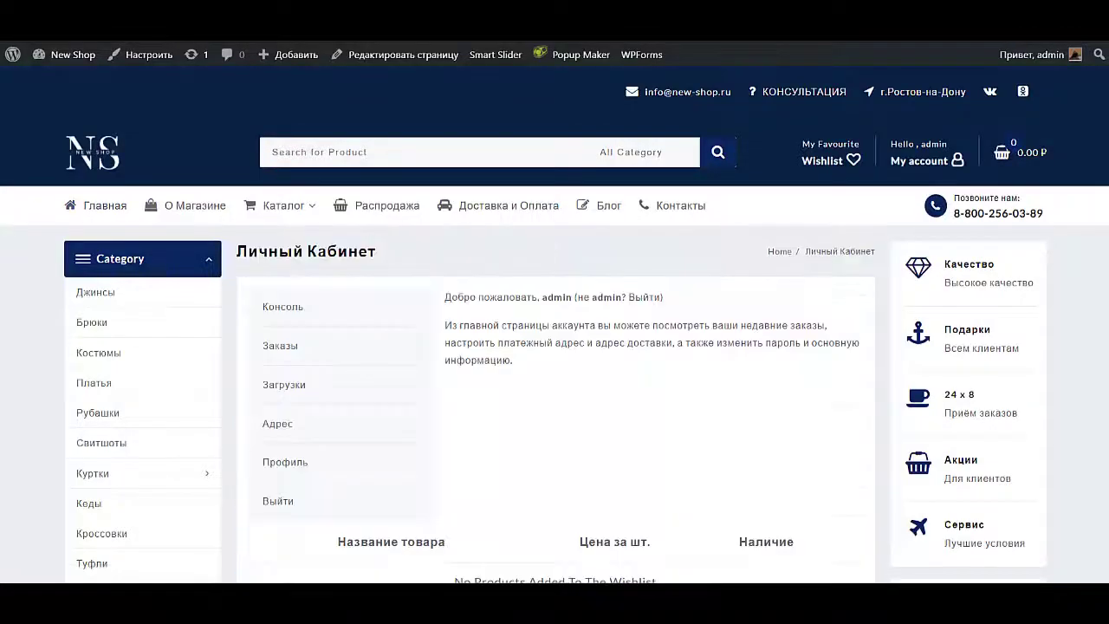
{"action": "left_click", "coordinate": [278, 501]}
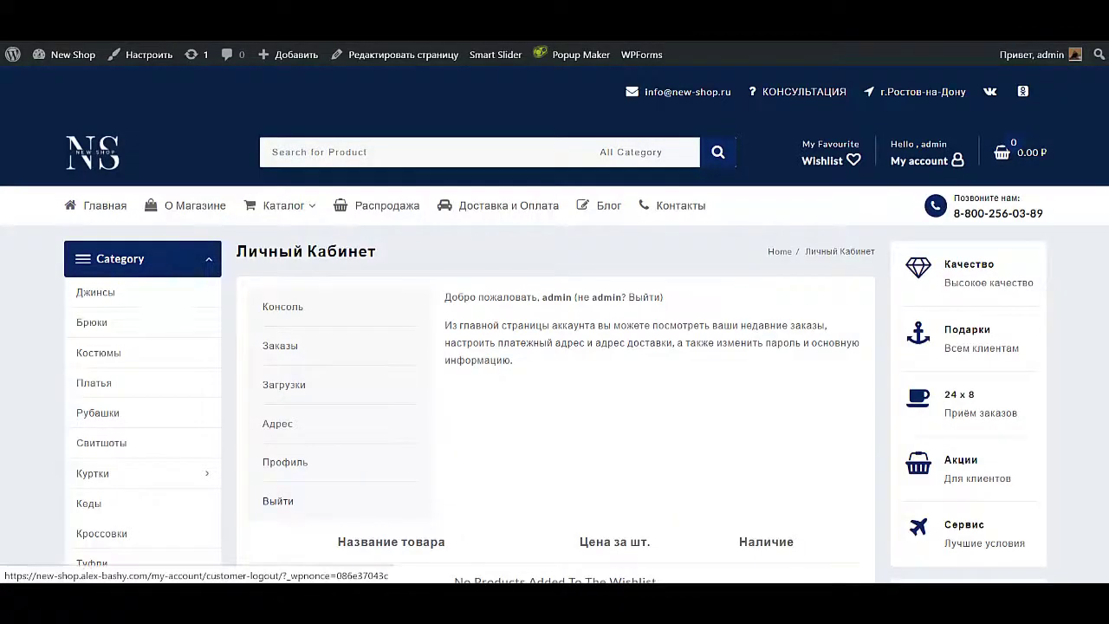
{"action": "scroll", "coordinate": [554, 347], "scroll_direction": "down", "scroll_amount": 4}
{"action": "scroll", "coordinate": [554, 347], "scroll_direction": "up", "scroll_amount": 3}
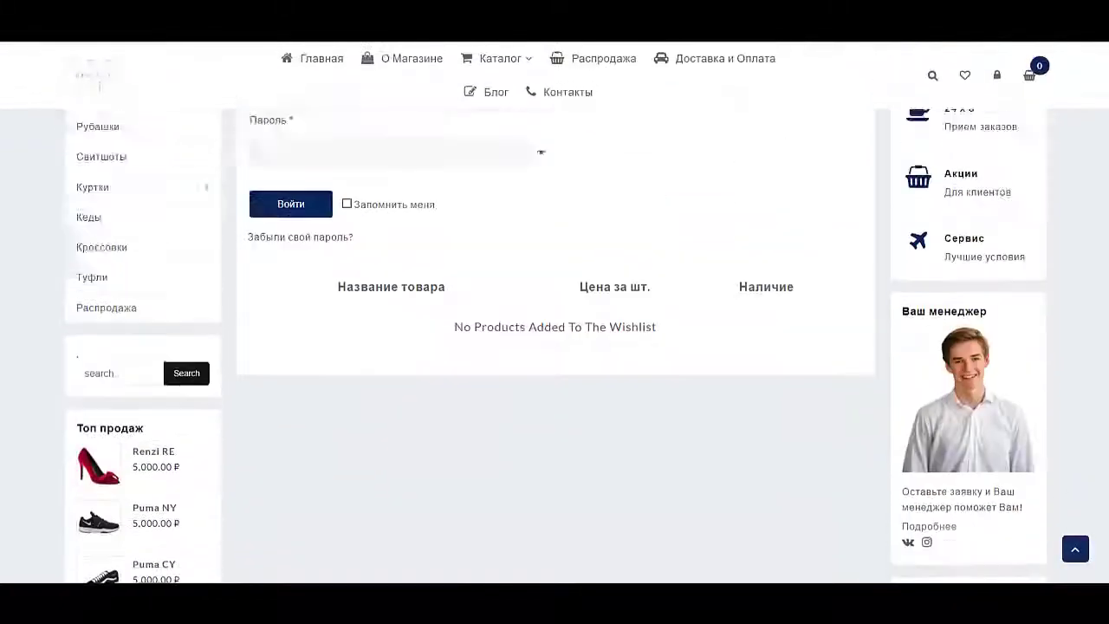
{"action": "scroll", "coordinate": [554, 347], "scroll_direction": "down", "scroll_amount": 2}
{"action": "scroll", "coordinate": [555, 347], "scroll_direction": "up", "scroll_amount": 3}
{"action": "scroll", "coordinate": [554, 346], "scroll_direction": "down", "scroll_amount": 1}
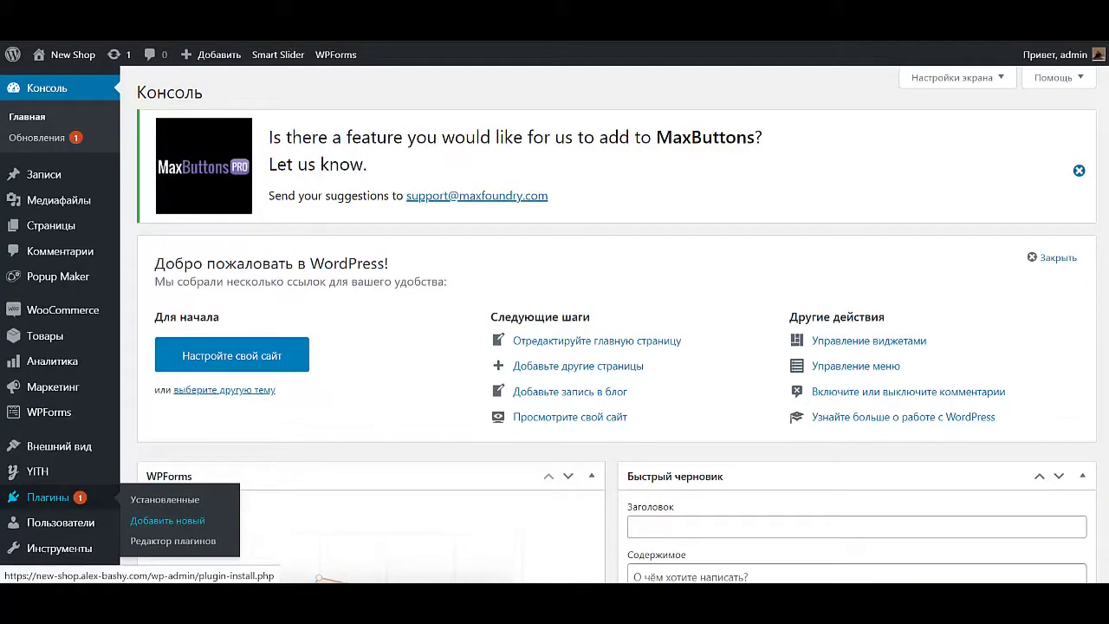
Step: Search new plugins for "login customizer", then install and activate Custom Login Page Customizer by Colorlib
{"action": "left_click", "coordinate": [167, 520]}
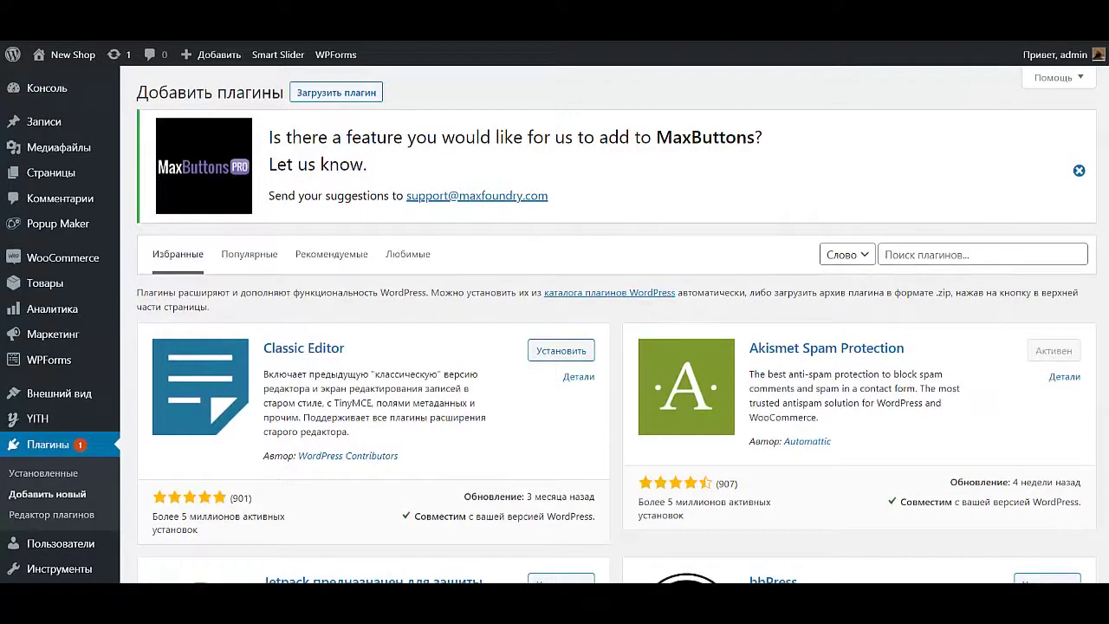
{"action": "type", "text": "log"}
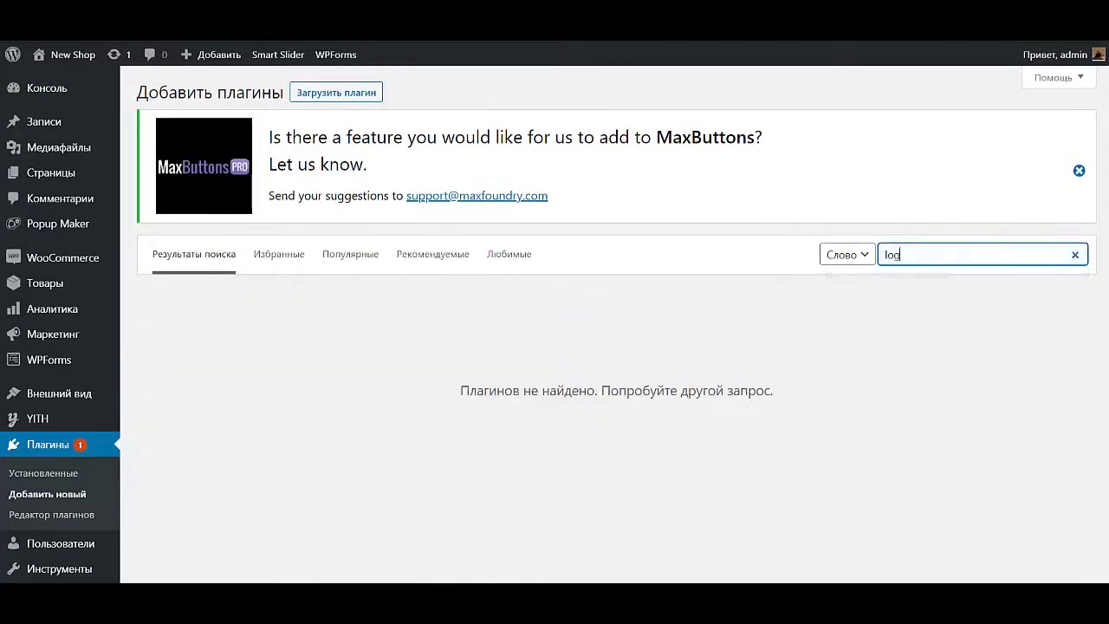
{"action": "type", "text": "in  customix"}
{"action": "type", "text": "er"}
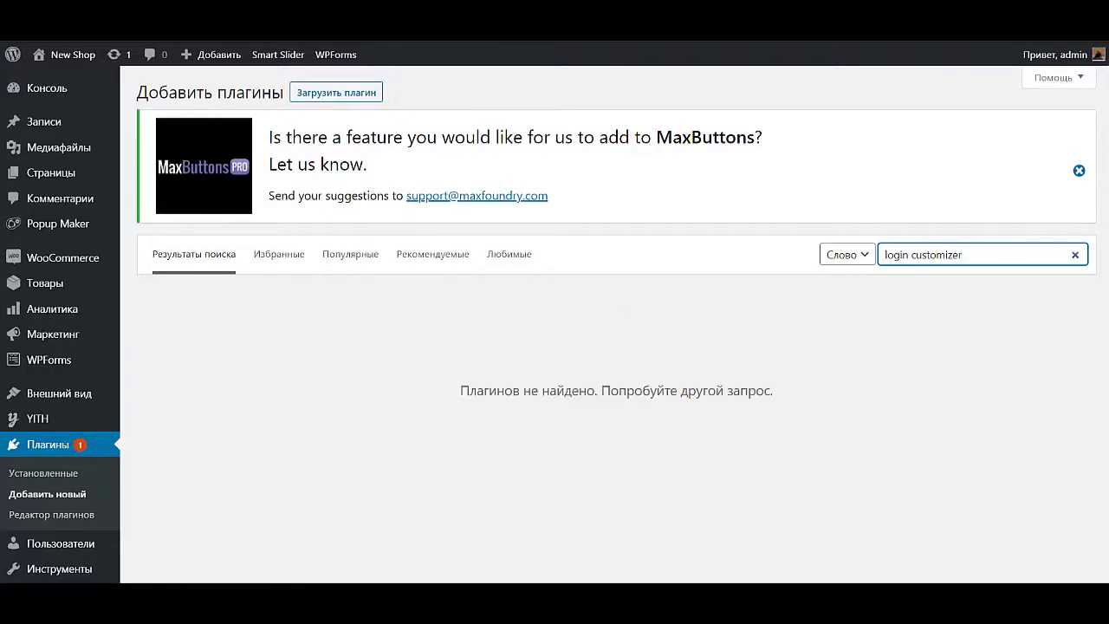
{"action": "scroll", "coordinate": [616, 346], "scroll_direction": "down", "scroll_amount": 2}
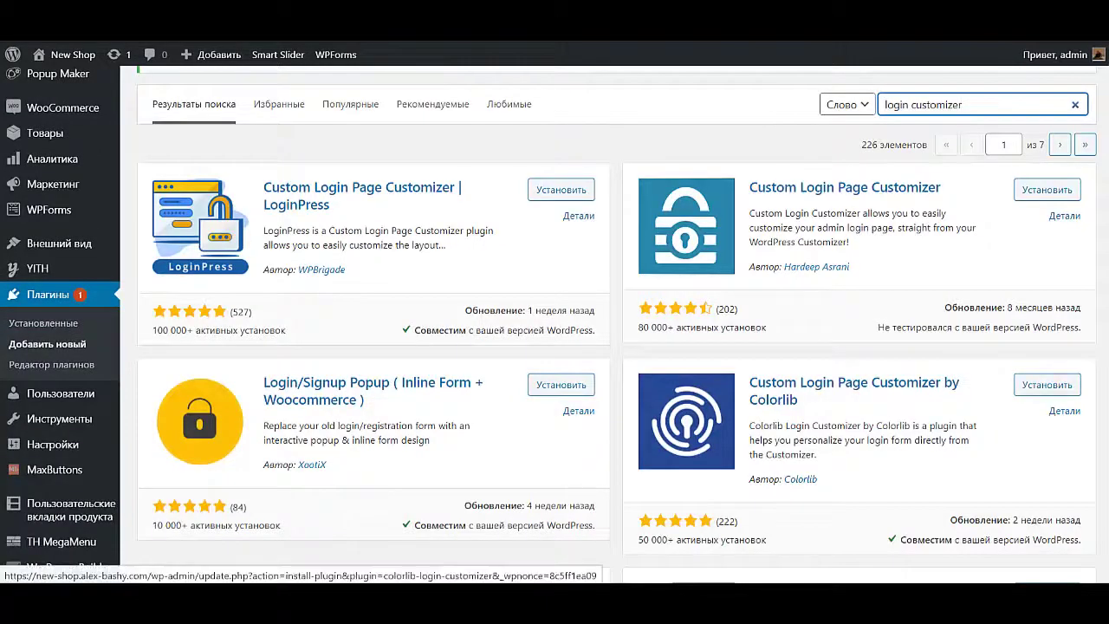
{"action": "left_click", "coordinate": [1046, 384]}
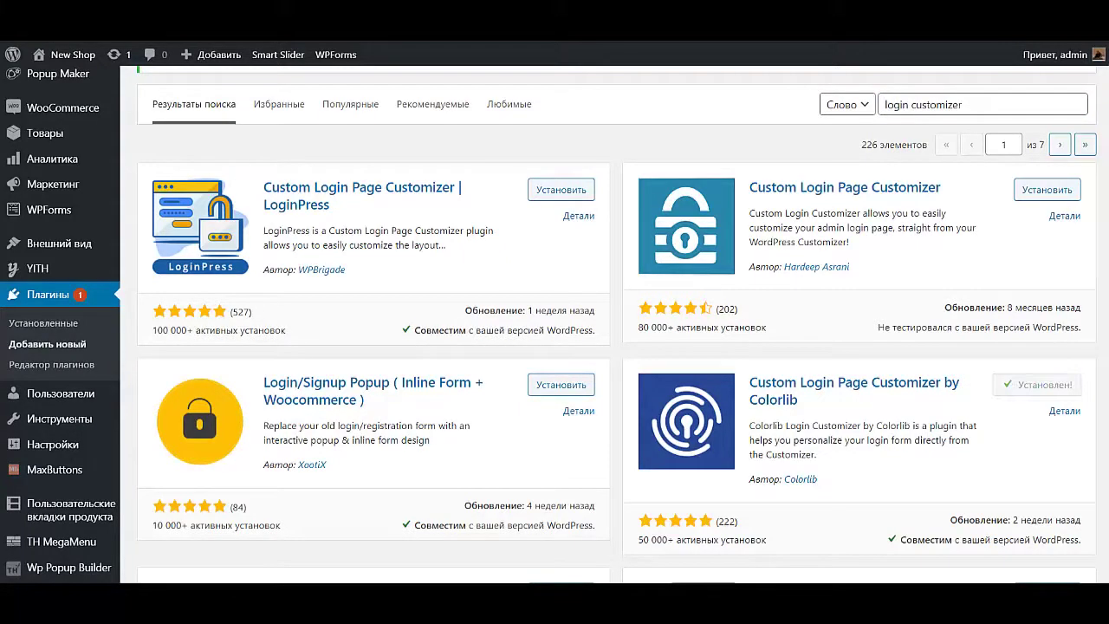
{"action": "left_click", "coordinate": [1037, 385]}
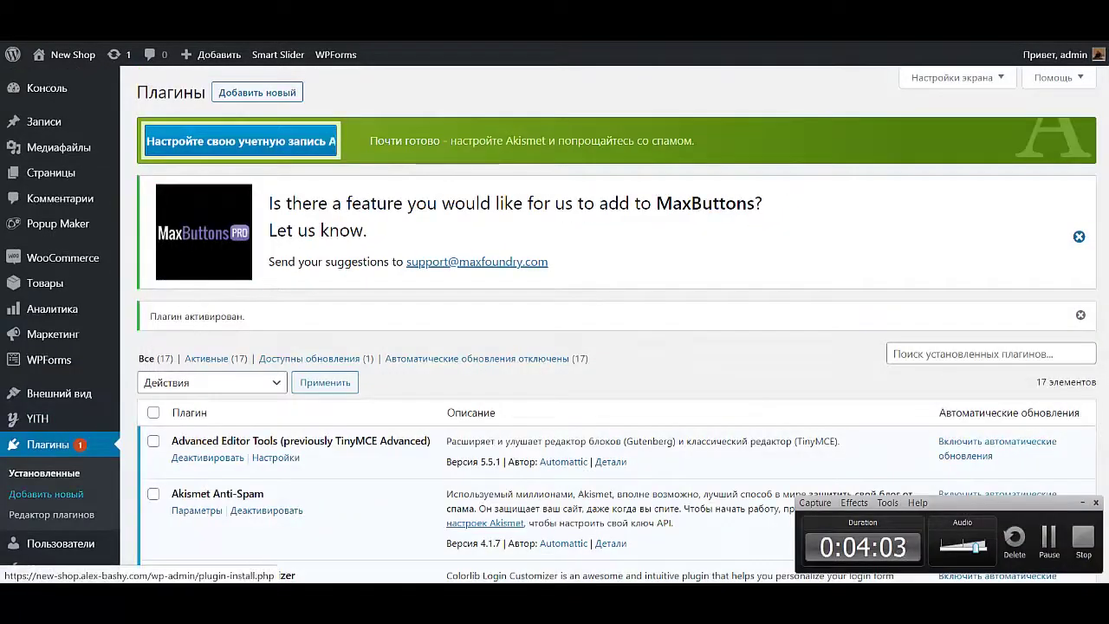
Step: Search new plugins for "ajax login" and install Login With Ajax
{"action": "left_click", "coordinate": [46, 493]}
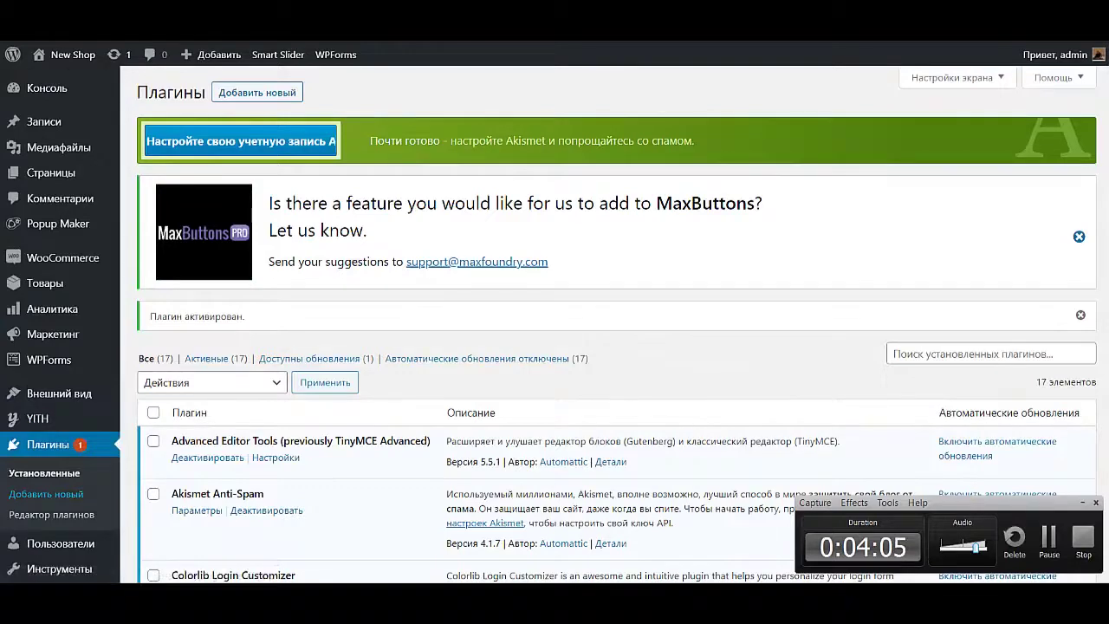
{"action": "left_click", "coordinate": [944, 254]}
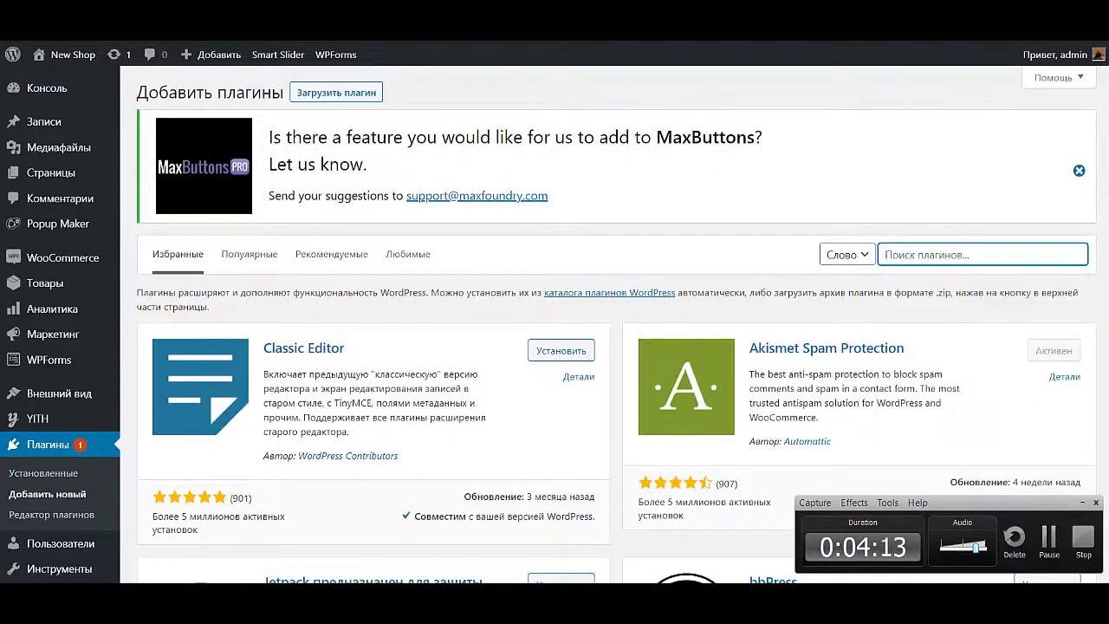
{"action": "type", "text": "ajax log"}
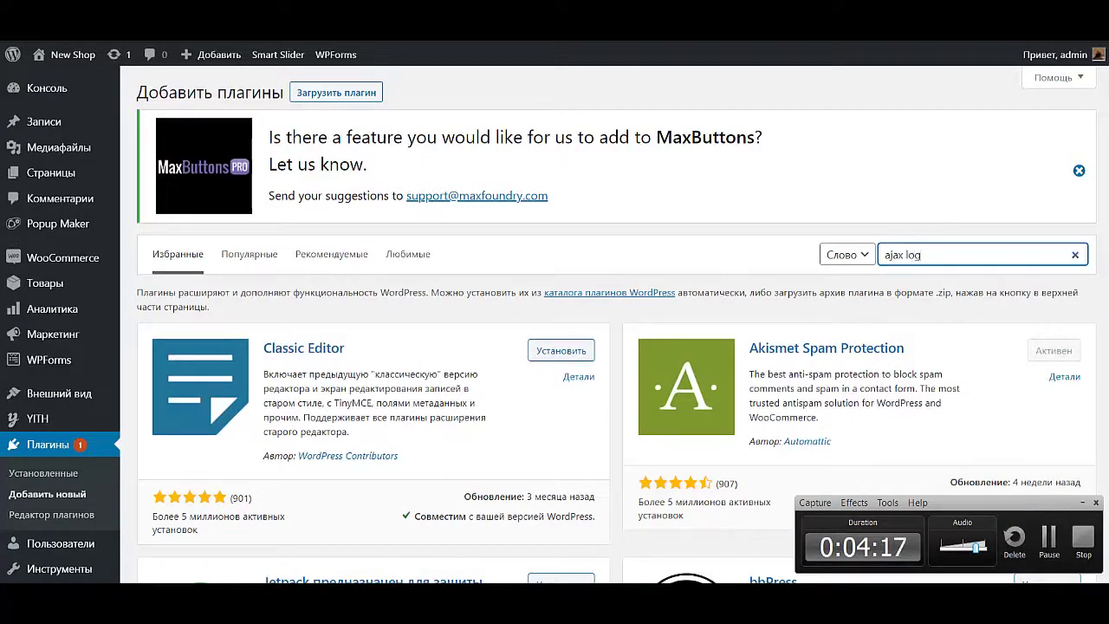
{"action": "type", "text": "im"}
{"action": "key", "text": "BackSpace"}
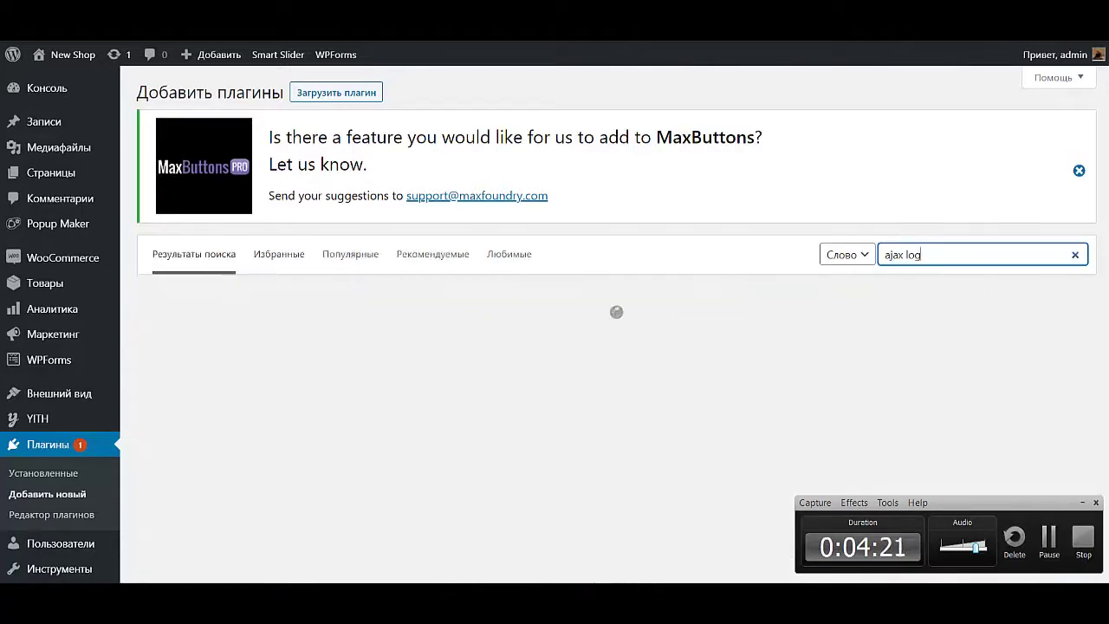
{"action": "type", "text": "in"}
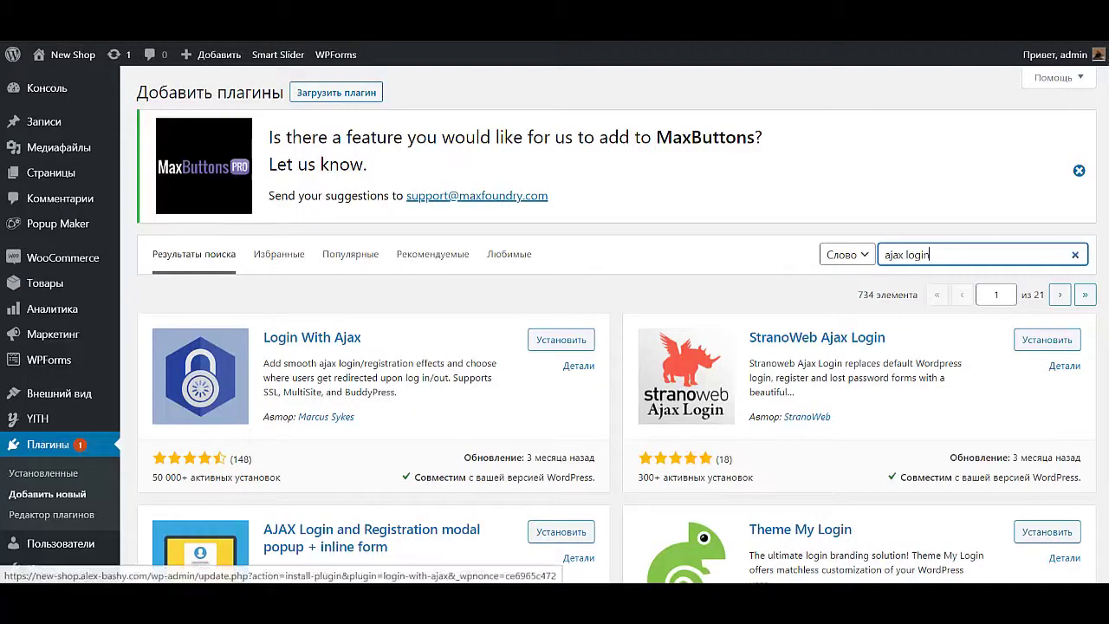
{"action": "left_click", "coordinate": [561, 340]}
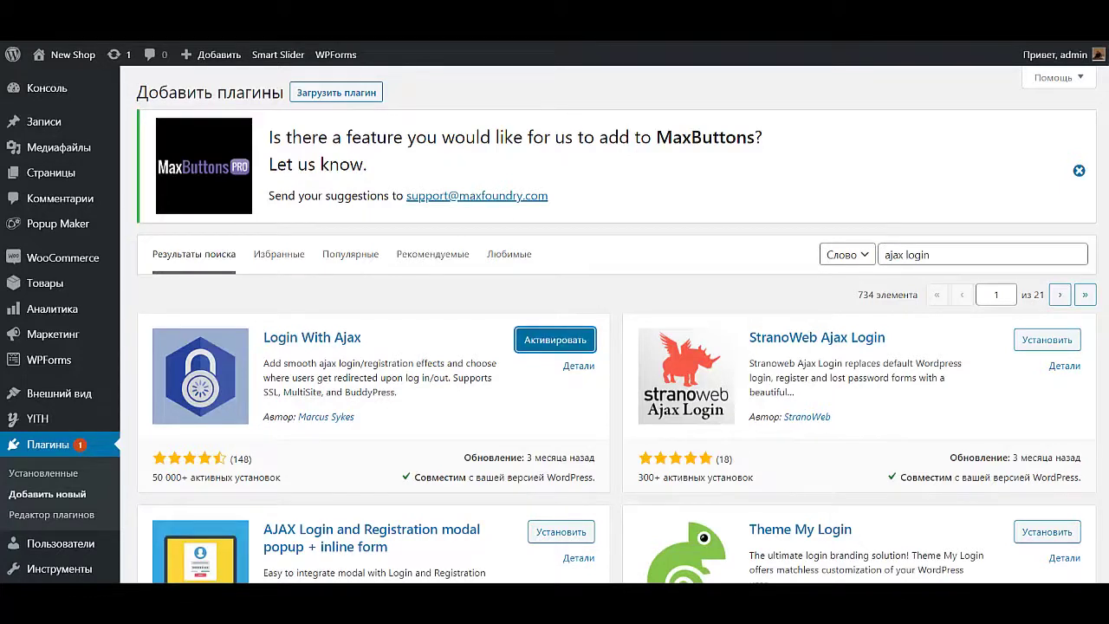
Step: Search new plugins for "mail sender", then install and activate CB Change Mail Sender
{"action": "left_click_drag", "start_coordinate": [934, 255], "coordinate": [879, 255]}
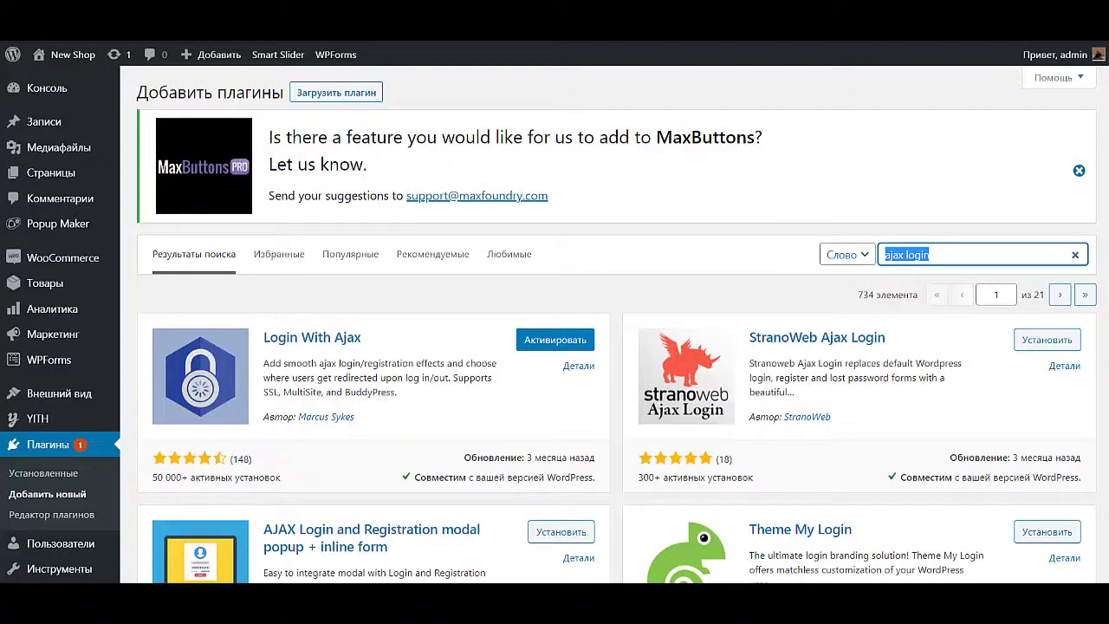
{"action": "type", "text": "mail sender"}
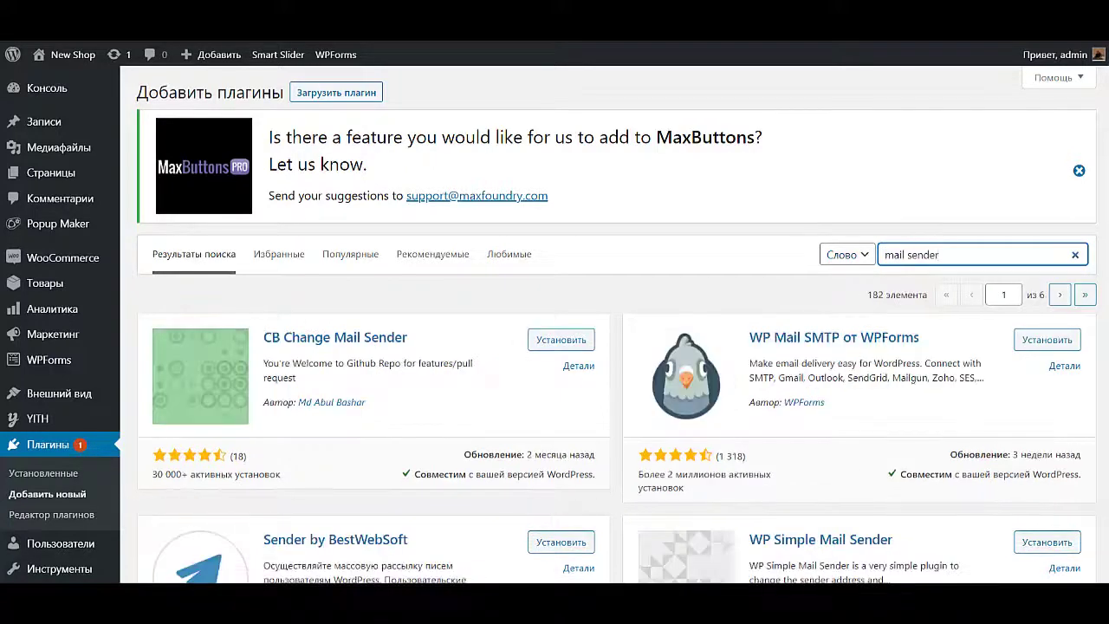
{"action": "left_click", "coordinate": [561, 340]}
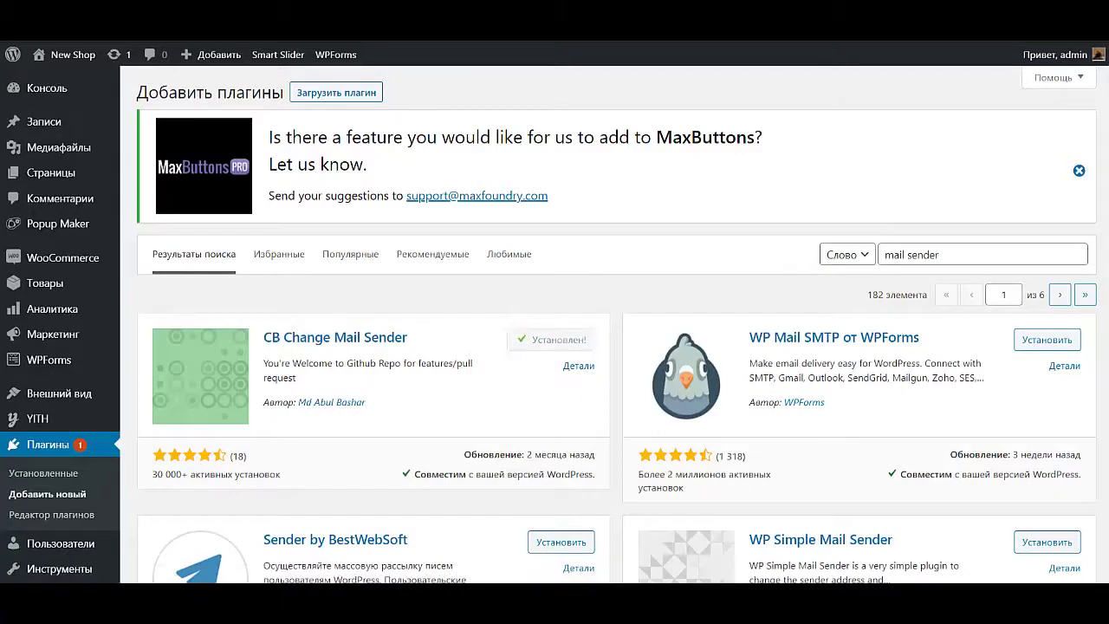
{"action": "left_click", "coordinate": [559, 340]}
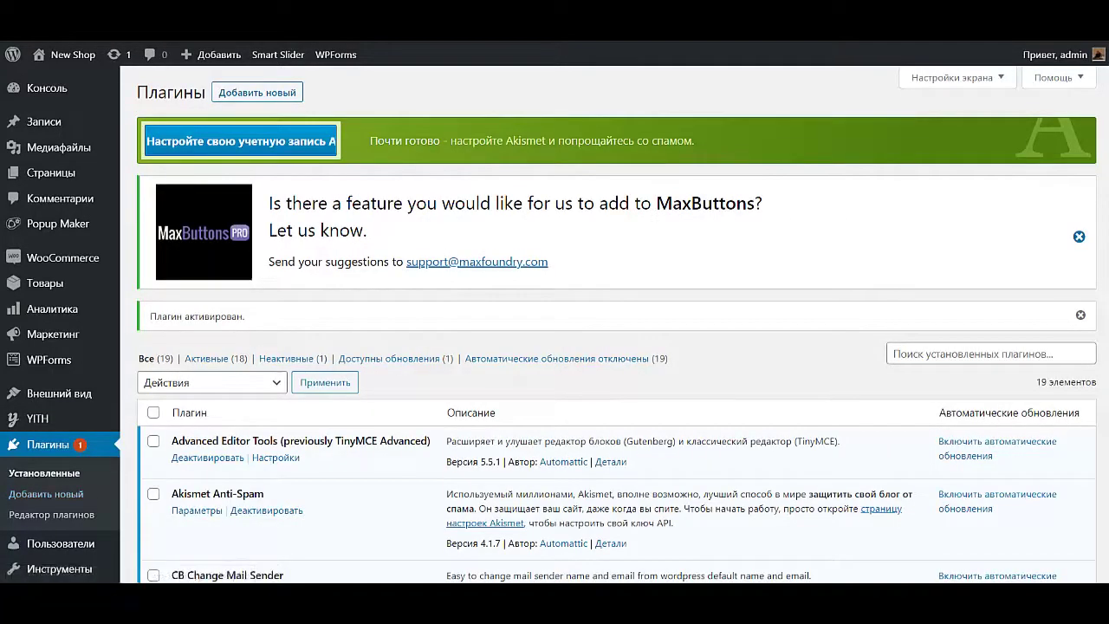
Step: Activate the Login With Ajax plugin from the list of installed plugins
{"action": "scroll", "coordinate": [248, 423], "scroll_direction": "down", "scroll_amount": 8}
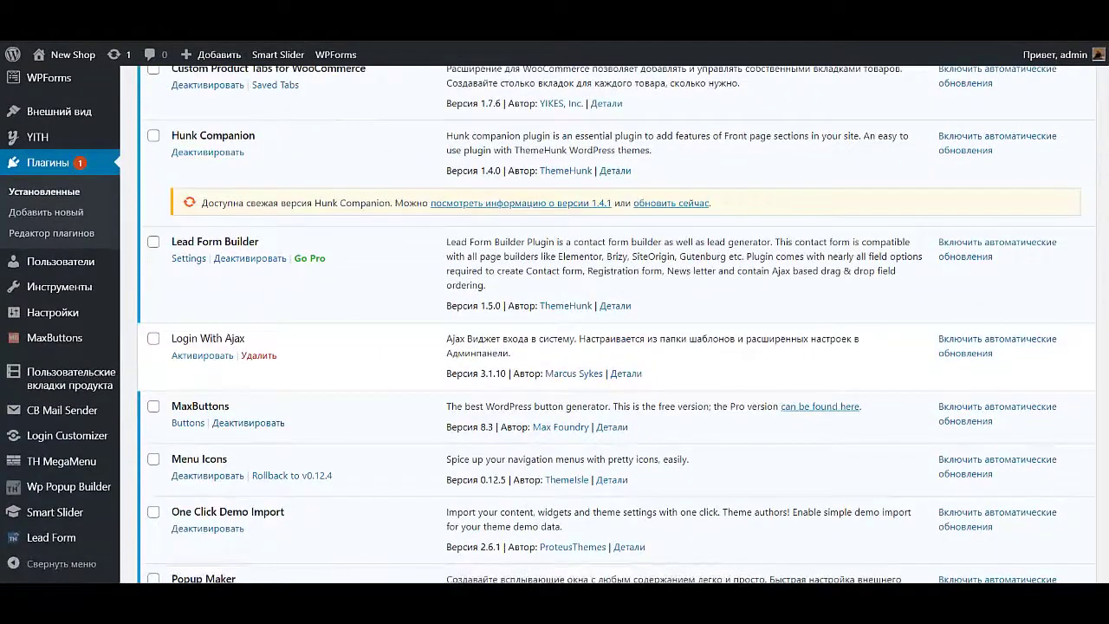
{"action": "left_click", "coordinate": [153, 339]}
{"action": "scroll", "coordinate": [154, 339], "scroll_direction": "up", "scroll_amount": 7}
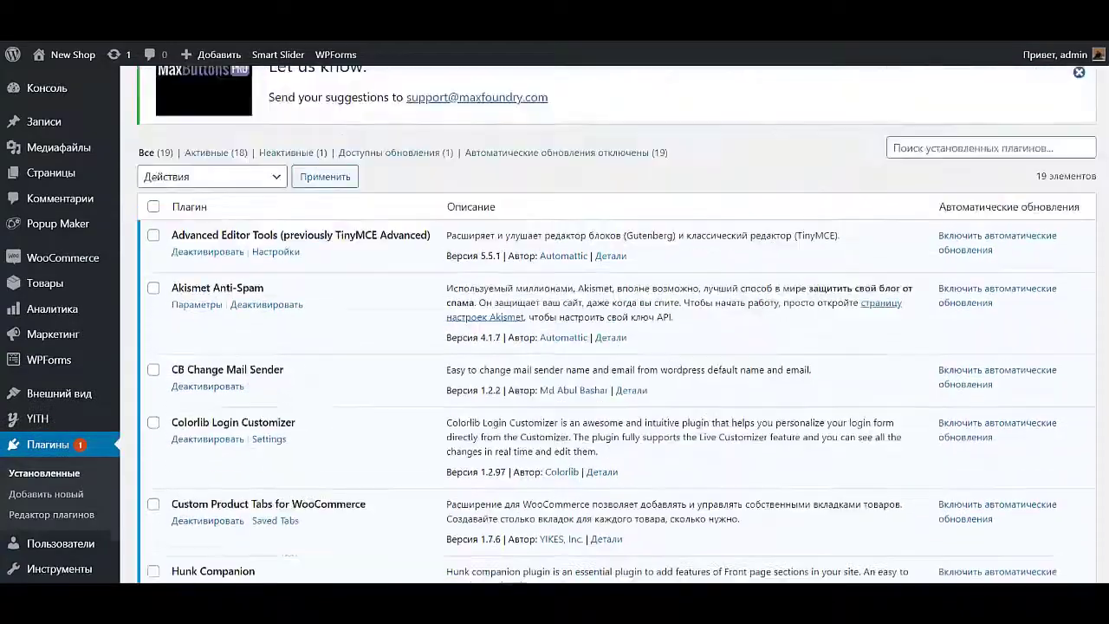
{"action": "scroll", "coordinate": [615, 322], "scroll_direction": "down", "scroll_amount": 10}
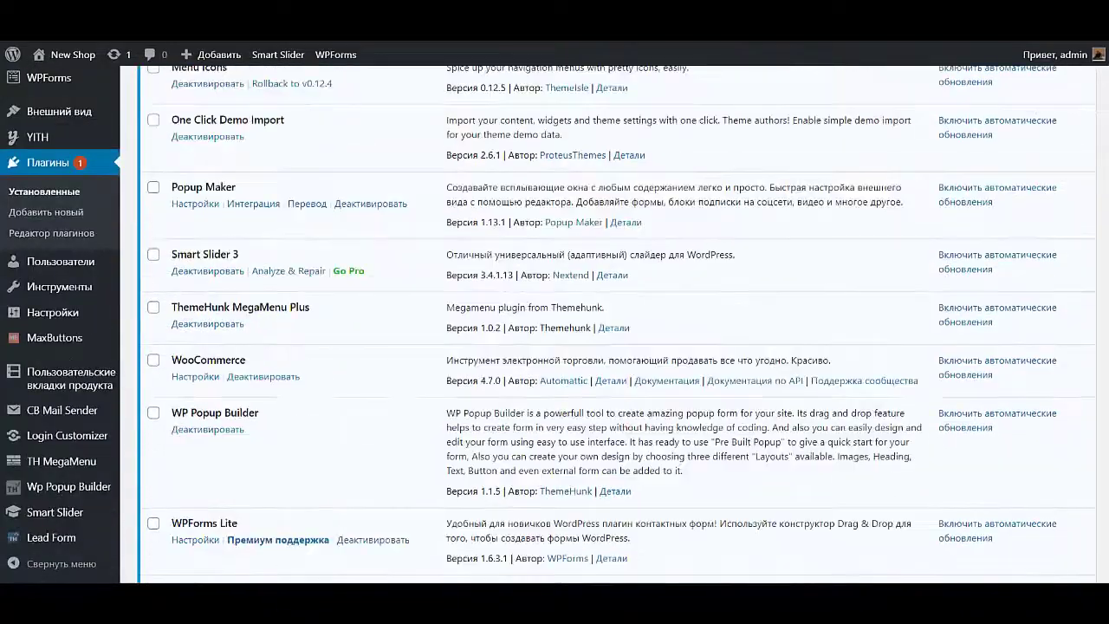
{"action": "scroll", "coordinate": [615, 322], "scroll_direction": "down", "scroll_amount": 3}
{"action": "scroll", "coordinate": [615, 322], "scroll_direction": "up", "scroll_amount": 8}
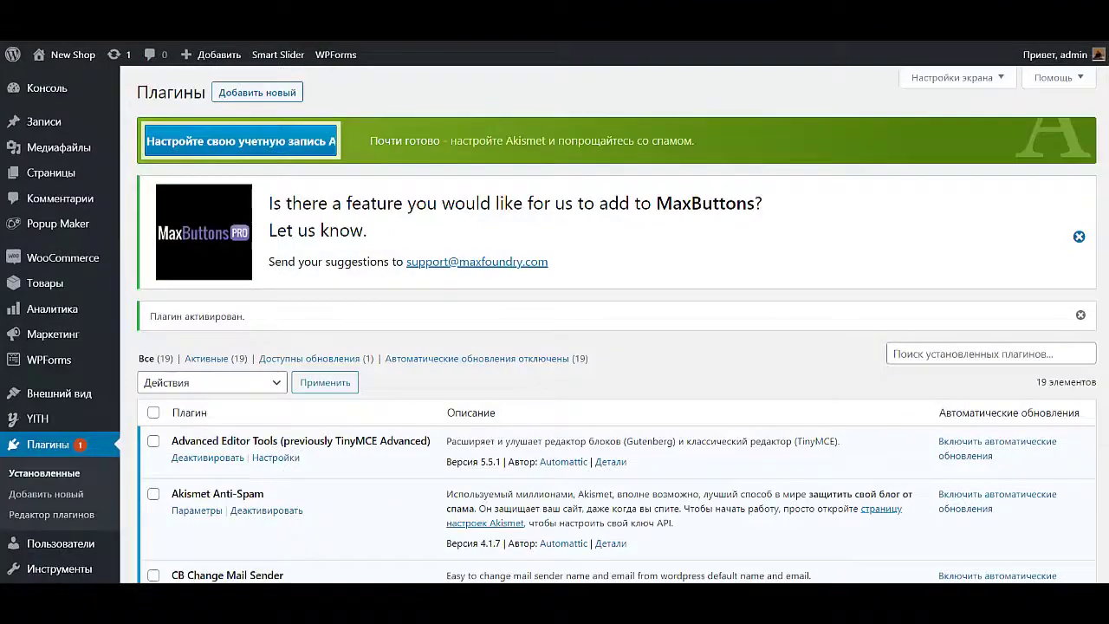
Step: Open the CB Mail Sender options and enter New Shop as the mail sender name
{"action": "scroll", "coordinate": [63, 474], "scroll_direction": "down", "scroll_amount": 4}
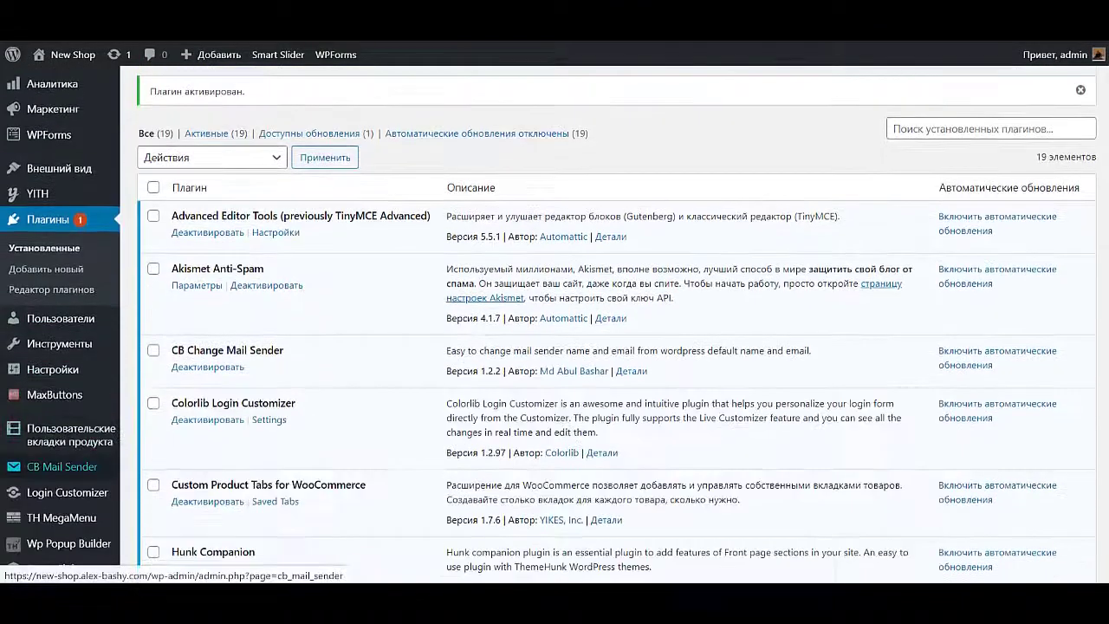
{"action": "scroll", "coordinate": [63, 460], "scroll_direction": "down", "scroll_amount": 2}
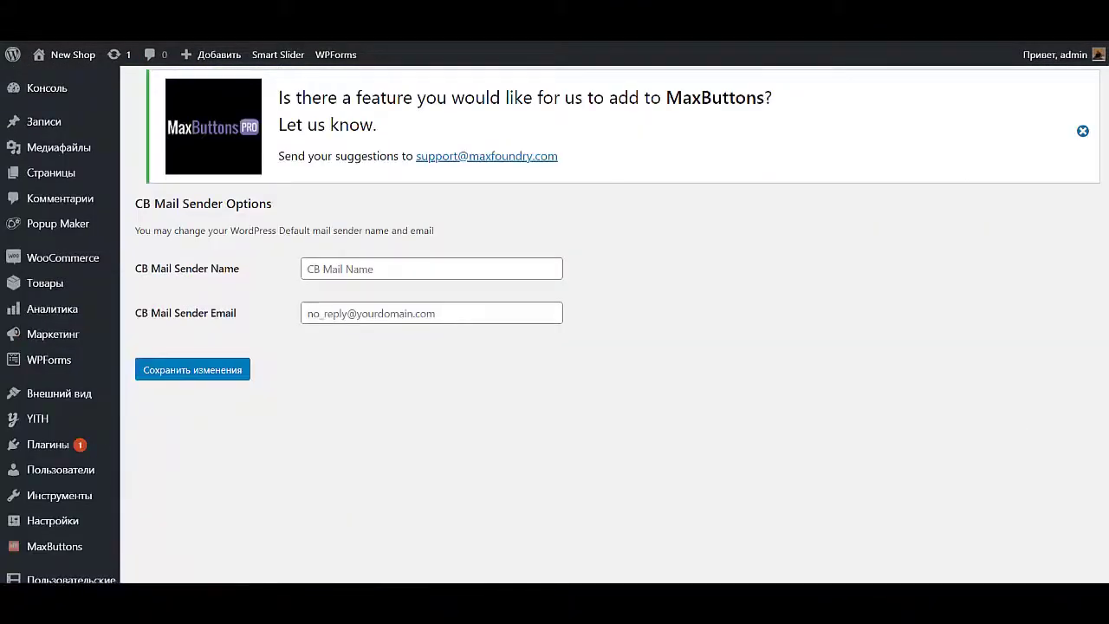
{"action": "left_click", "coordinate": [432, 269]}
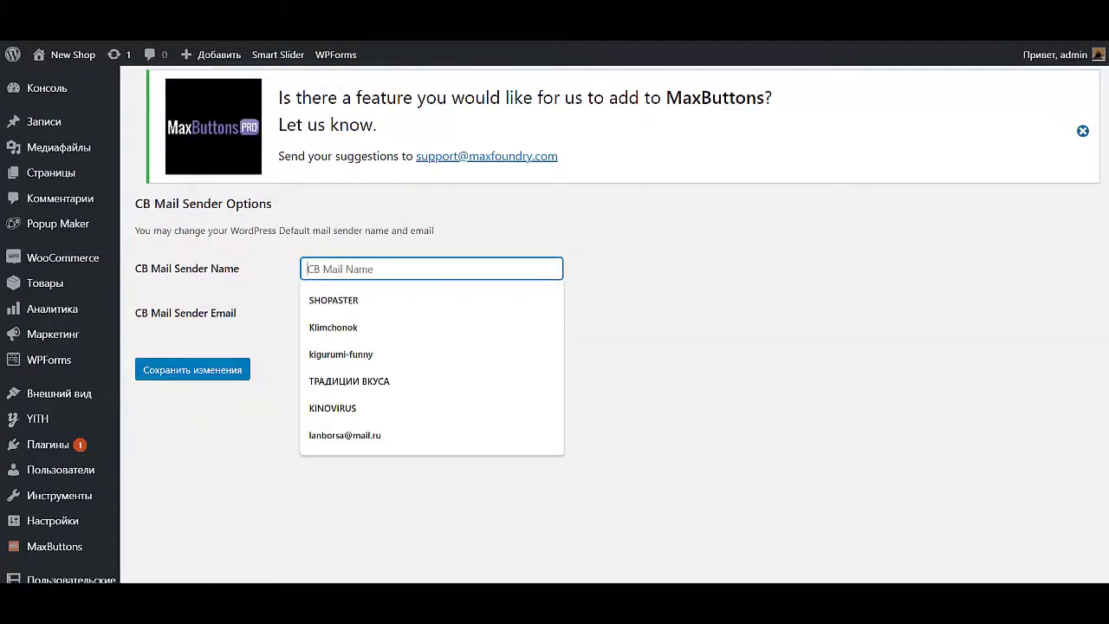
{"action": "type", "text": "New S"}
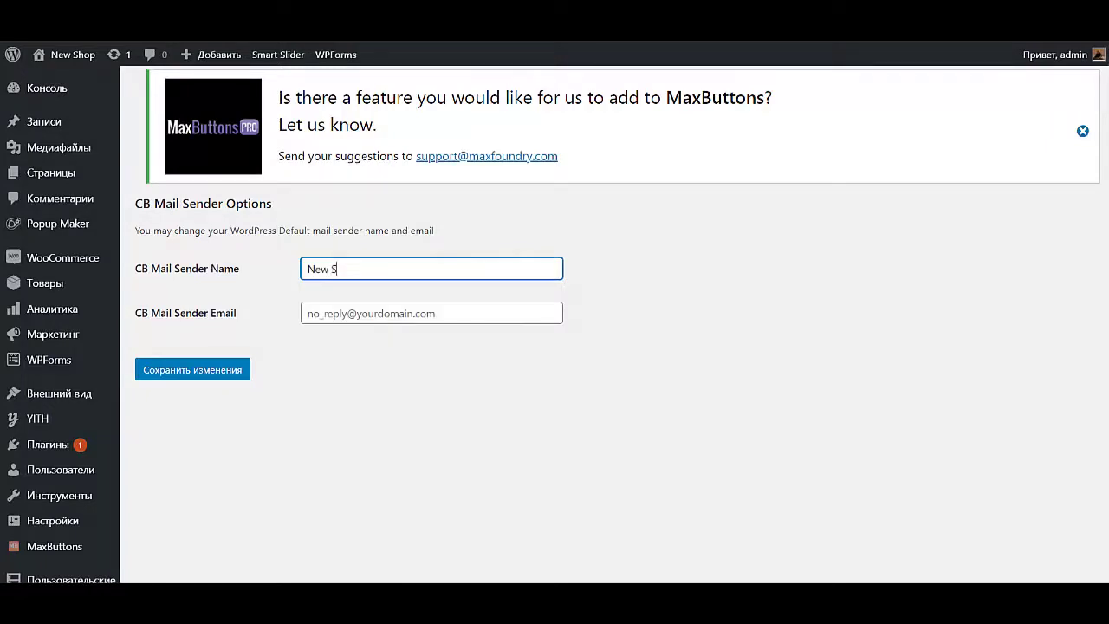
{"action": "type", "text": "hop"}
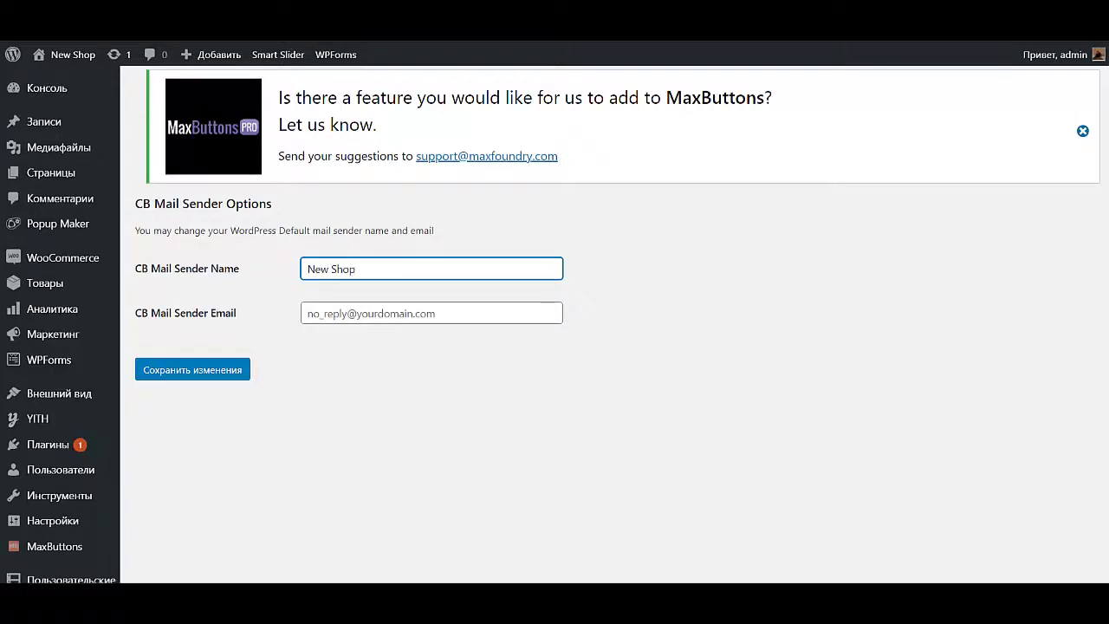
Step: Enter the shop's info e-mail address on its own domain as the CB Mail Sender email
{"action": "left_click", "coordinate": [432, 313]}
{"action": "left_click", "coordinate": [347, 344]}
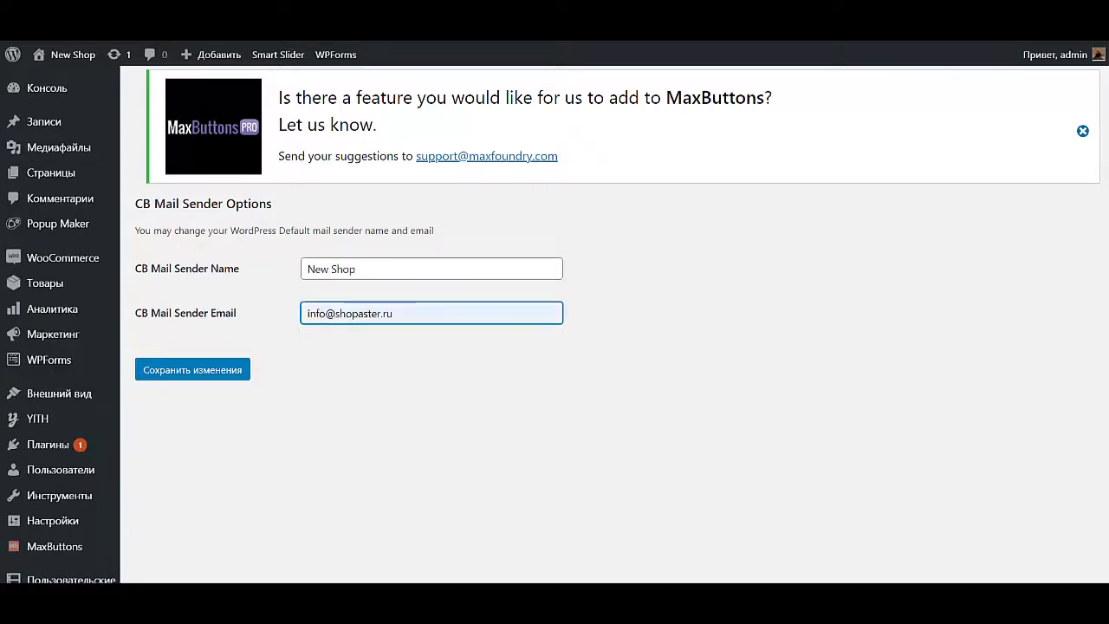
{"action": "left_click", "coordinate": [339, 313]}
{"action": "type", "text": "new-shop"}
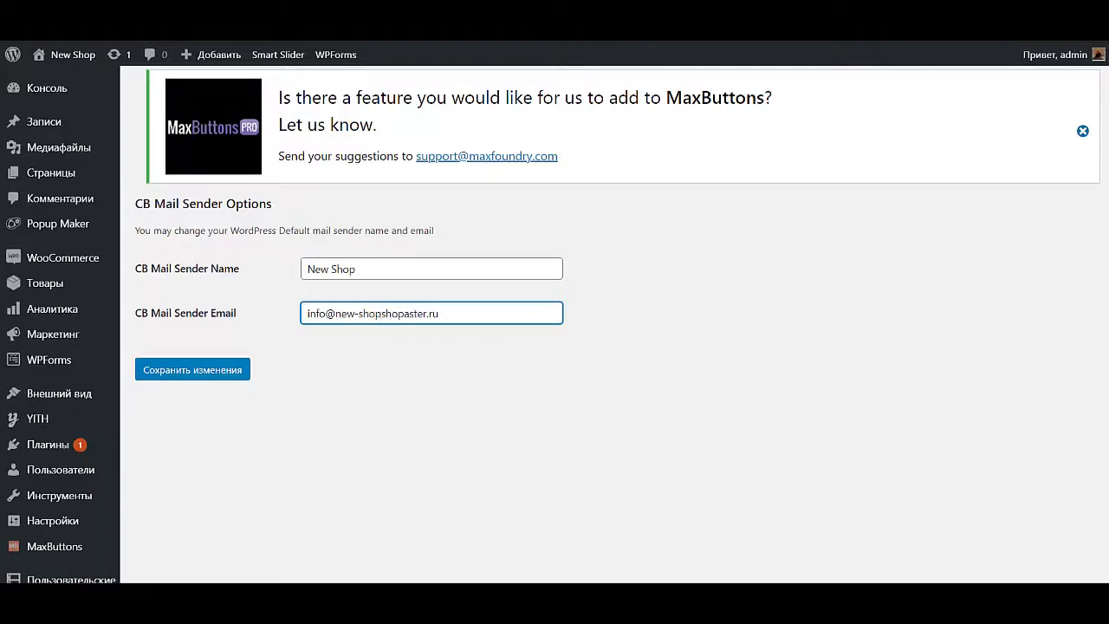
{"action": "key", "text": "Delete"}
{"action": "key", "text": "Delete"}
{"action": "key", "text": "Delete"}
{"action": "key", "text": "Delete"}
{"action": "key", "text": "Delete"}
{"action": "key", "text": "Delete"}
{"action": "key", "text": "Delete"}
{"action": "key", "text": "Delete"}
{"action": "key", "text": "Delete"}
{"action": "key", "text": "Tab"}
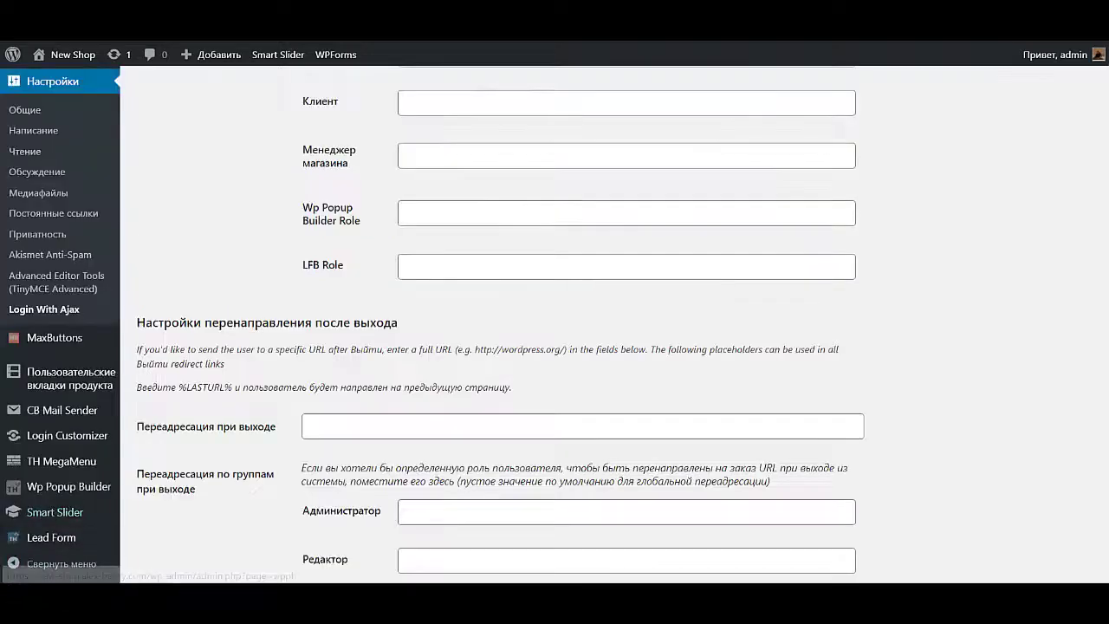
Step: Leave the Login With Ajax settings and open the New Shop widgets page
{"action": "scroll", "coordinate": [581, 346], "scroll_direction": "down", "scroll_amount": 3}
{"action": "scroll", "coordinate": [52, 337], "scroll_direction": "up", "scroll_amount": 3}
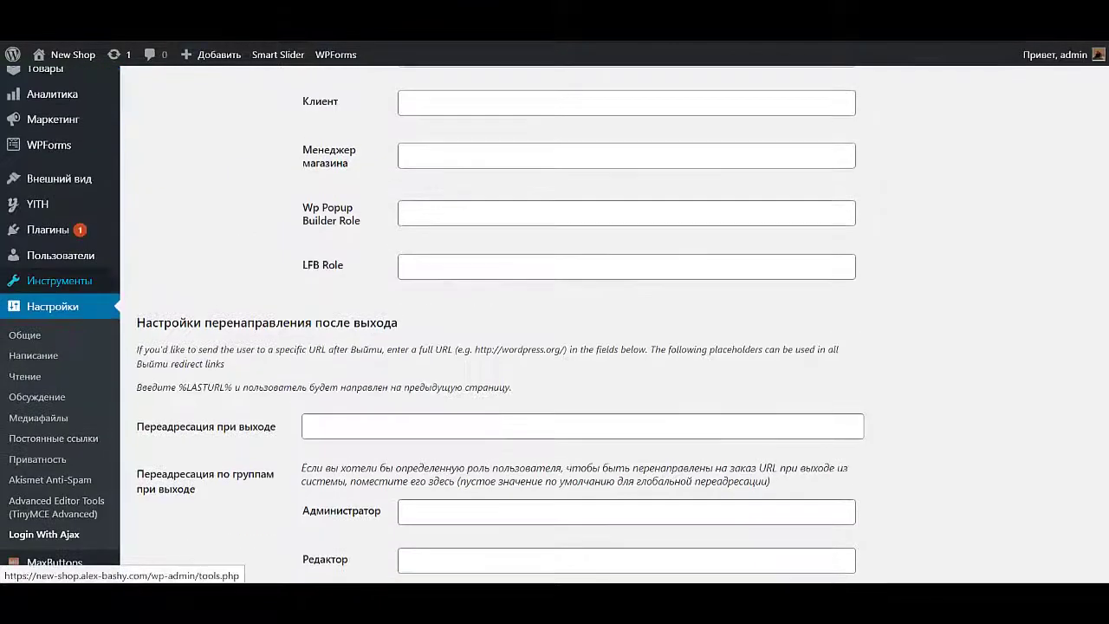
{"action": "mouse_move", "coordinate": [59, 179]}
{"action": "left_click", "coordinate": [150, 223]}
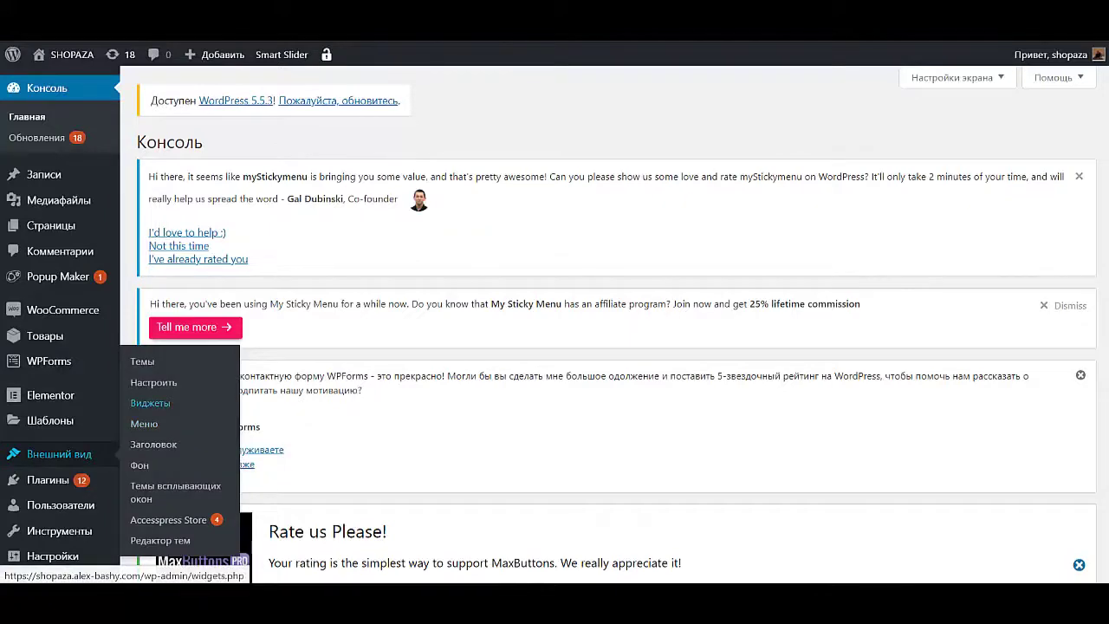
Step: Add the Login With Ajax widget to the Secondary Sidebar
{"action": "scroll", "coordinate": [60, 453], "scroll_direction": "down", "scroll_amount": 5}
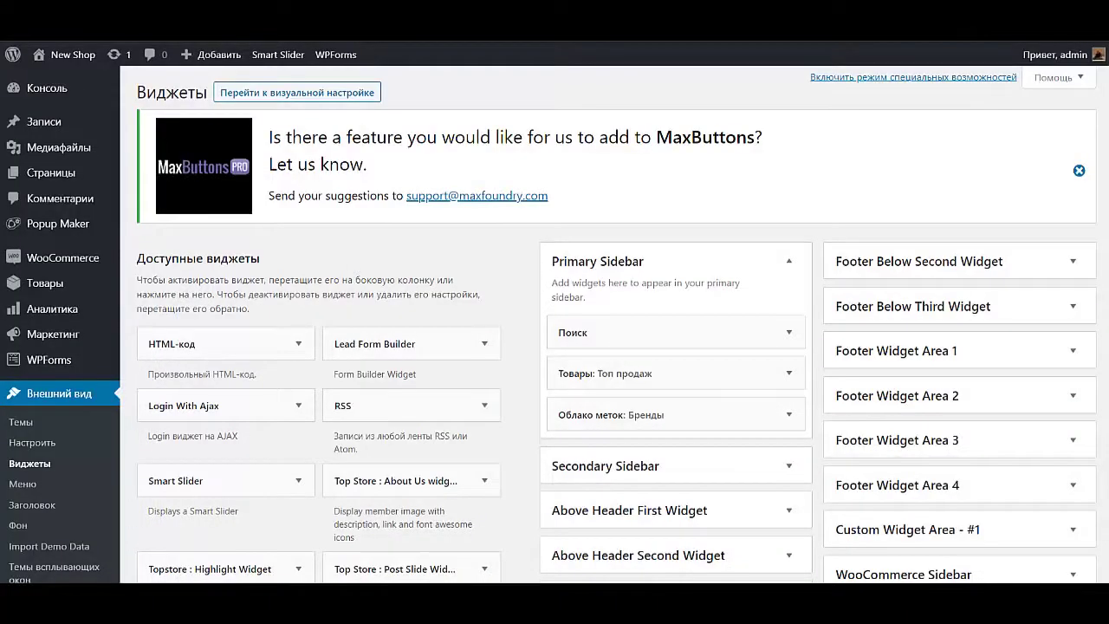
{"action": "scroll", "coordinate": [239, 399], "scroll_direction": "down", "scroll_amount": 2}
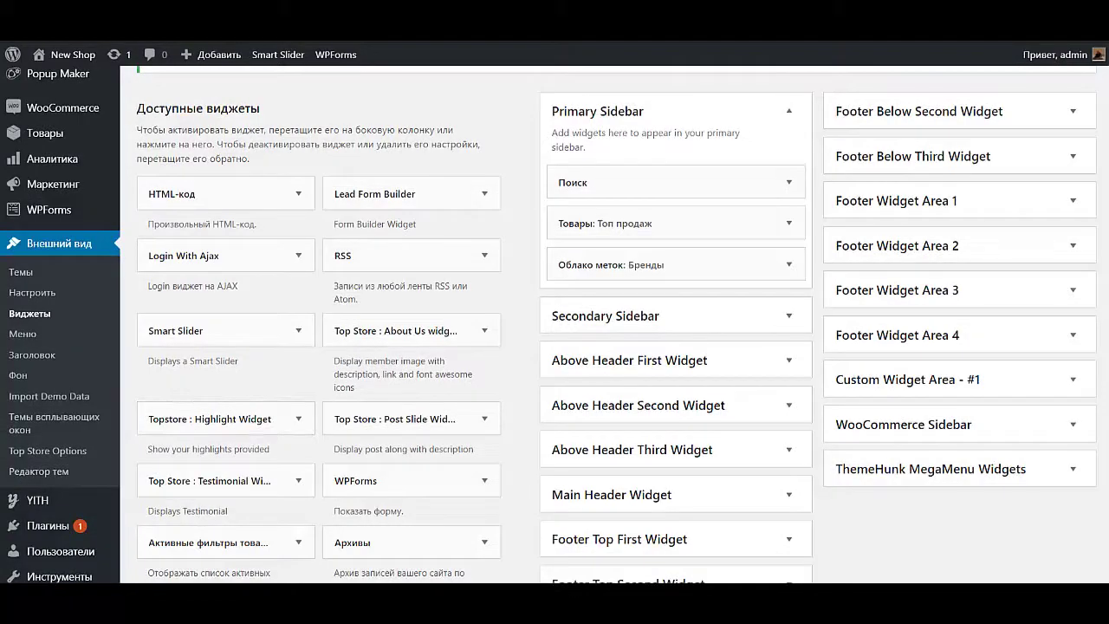
{"action": "scroll", "coordinate": [555, 322], "scroll_direction": "down", "scroll_amount": 6}
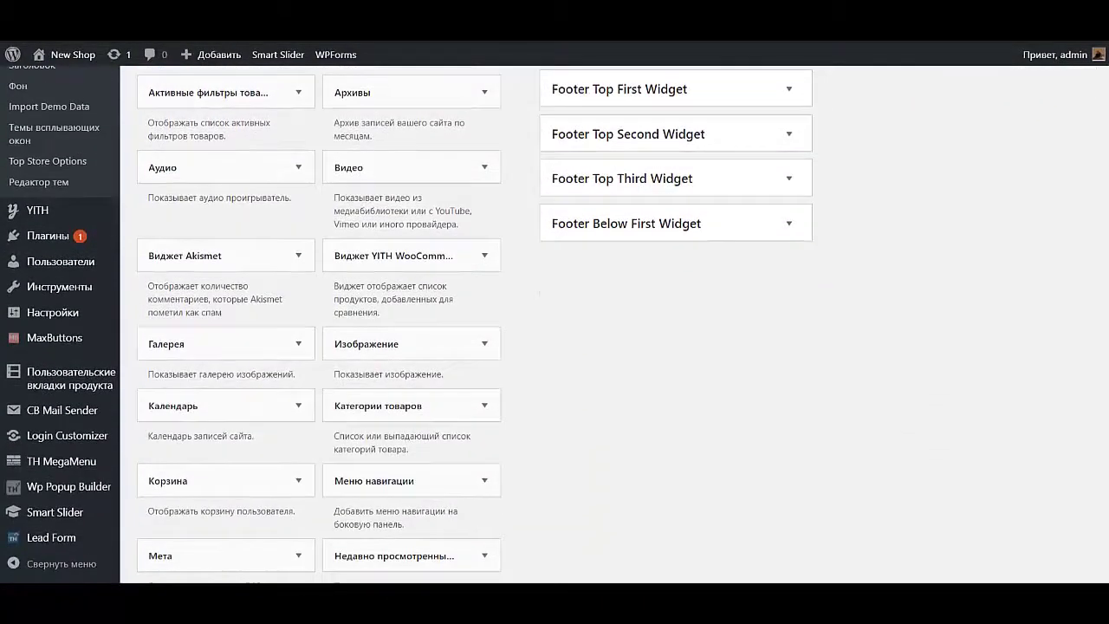
{"action": "scroll", "coordinate": [555, 323], "scroll_direction": "up", "scroll_amount": 6}
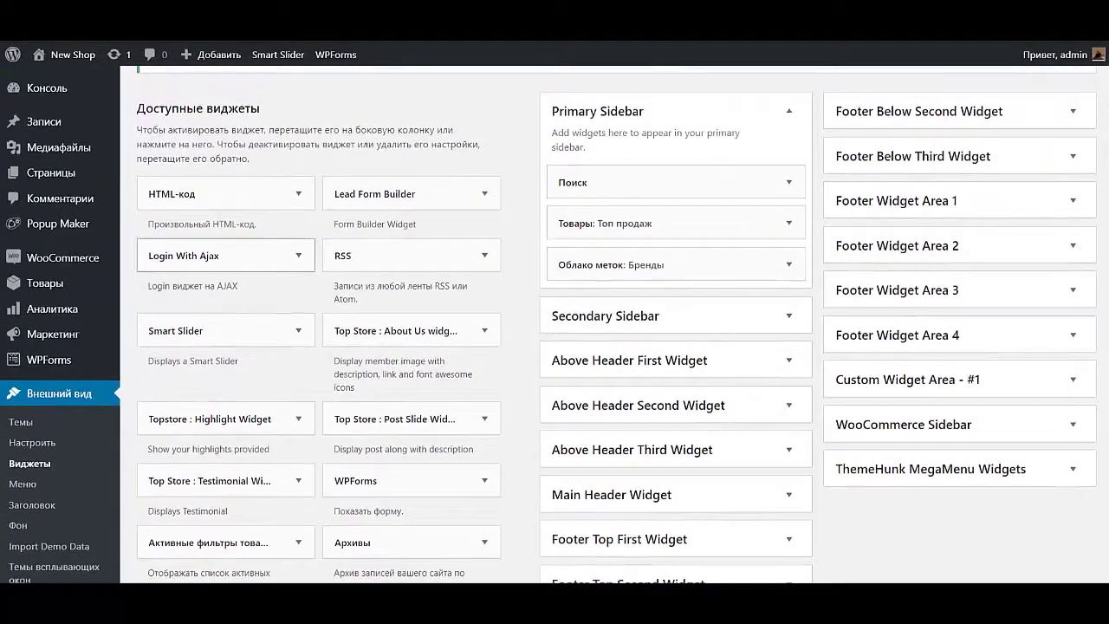
{"action": "left_click", "coordinate": [200, 256]}
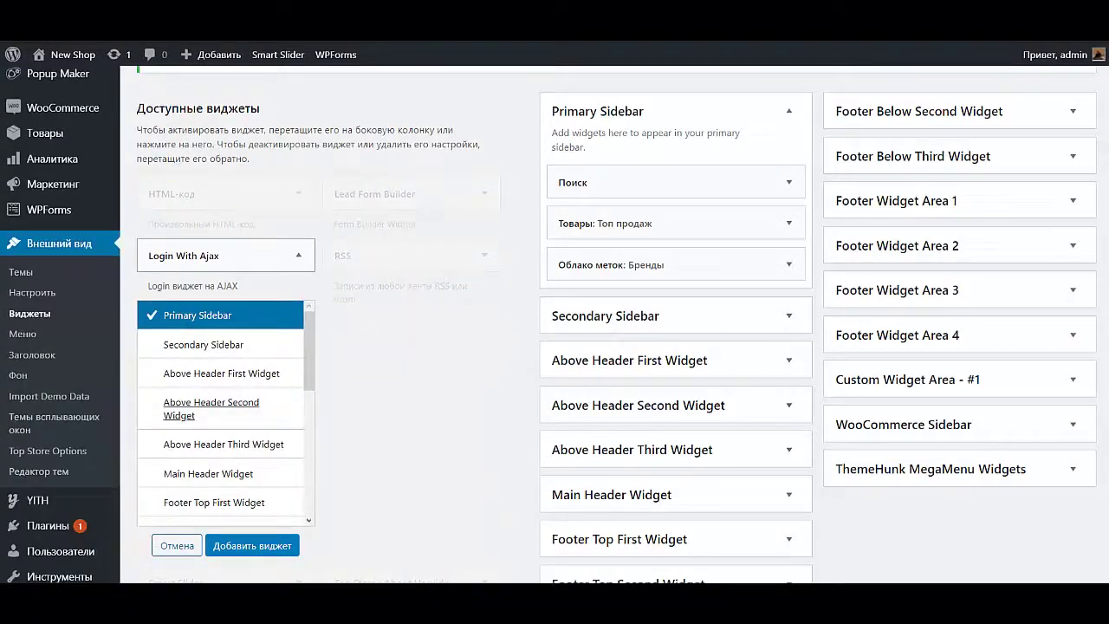
{"action": "left_click", "coordinate": [203, 344]}
{"action": "left_click", "coordinate": [251, 546]}
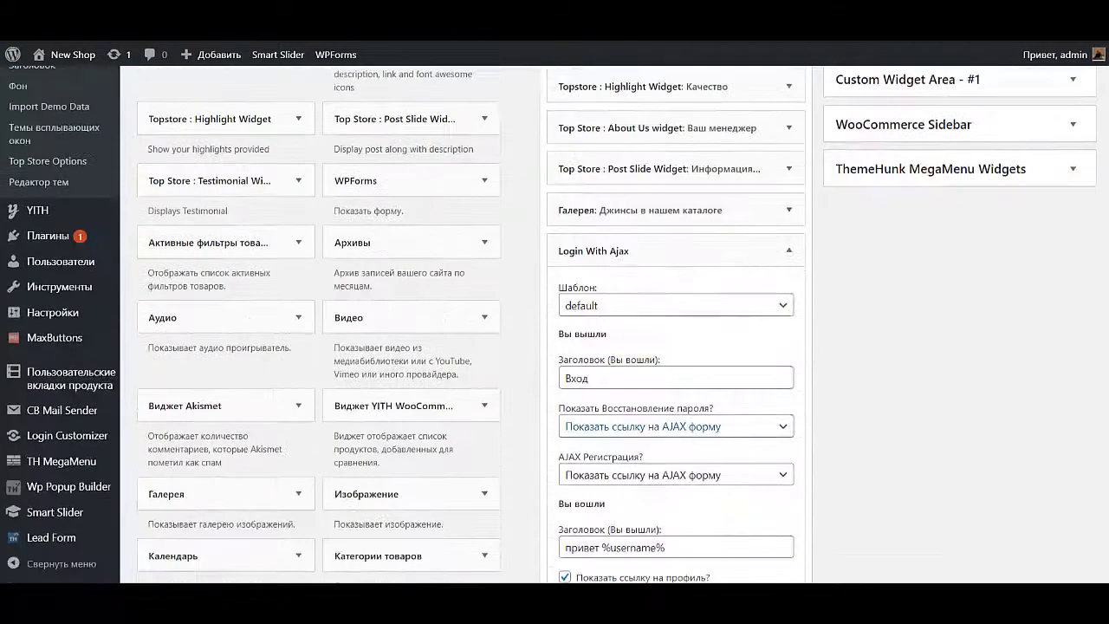
Step: Move the Login With Ajax widget to the top of the Secondary Sidebar
{"action": "scroll", "coordinate": [668, 400], "scroll_direction": "up", "scroll_amount": 2}
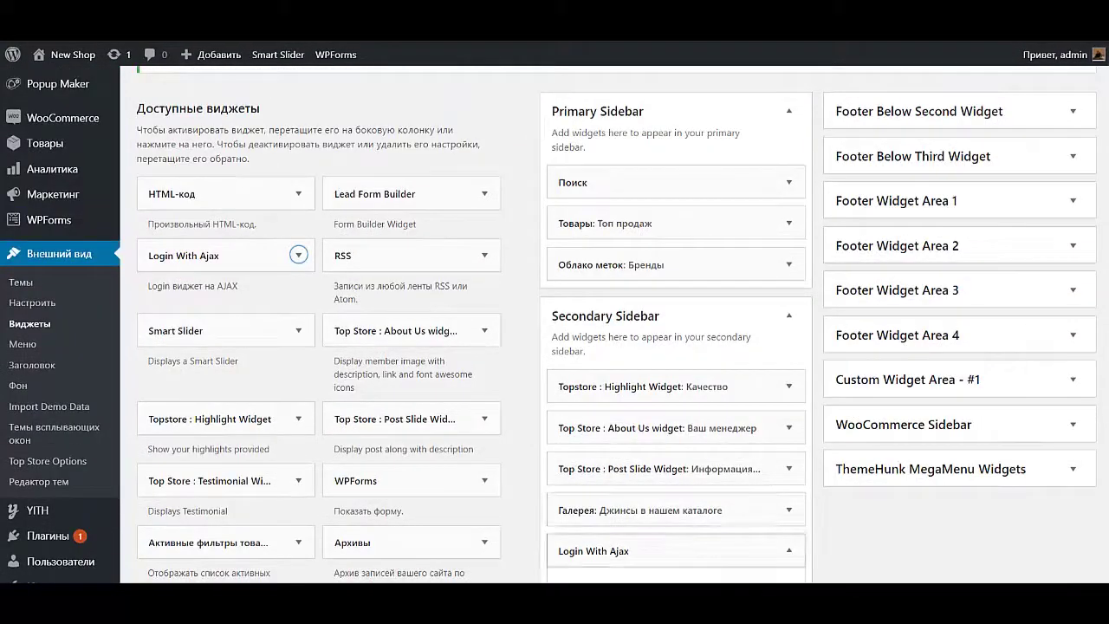
{"action": "left_click_drag", "start_coordinate": [668, 551], "coordinate": [670, 429]}
{"action": "left_click_drag", "start_coordinate": [598, 429], "coordinate": [598, 384]}
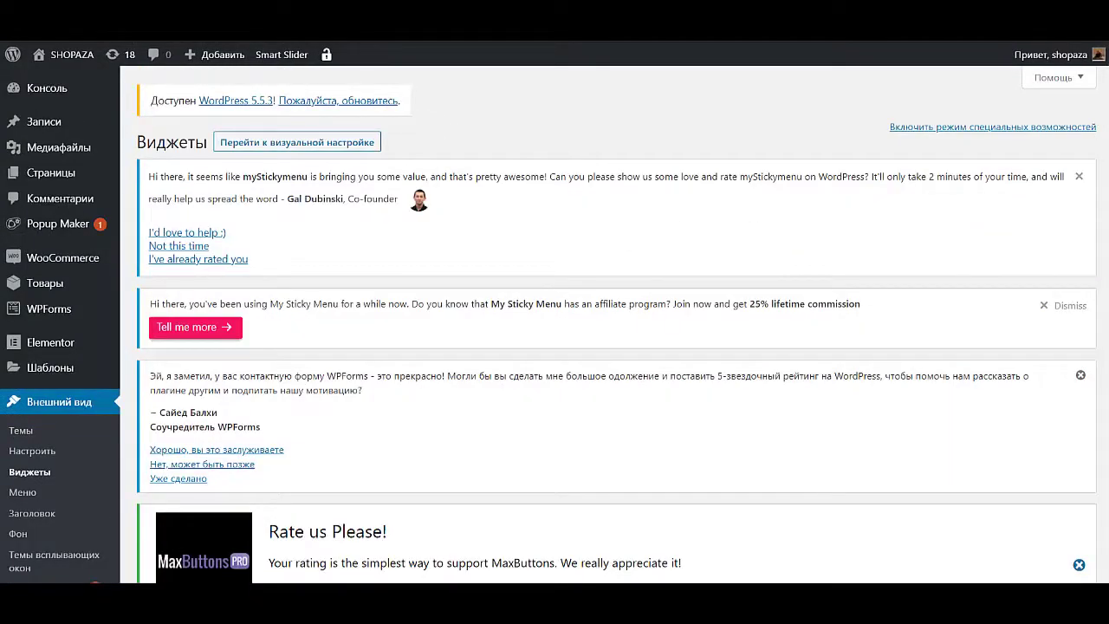
Step: Collapse the Login With Ajax widget and move it to the Primary Sidebar, directly below the Поиск widget
{"action": "scroll", "coordinate": [555, 347], "scroll_direction": "down", "scroll_amount": 8}
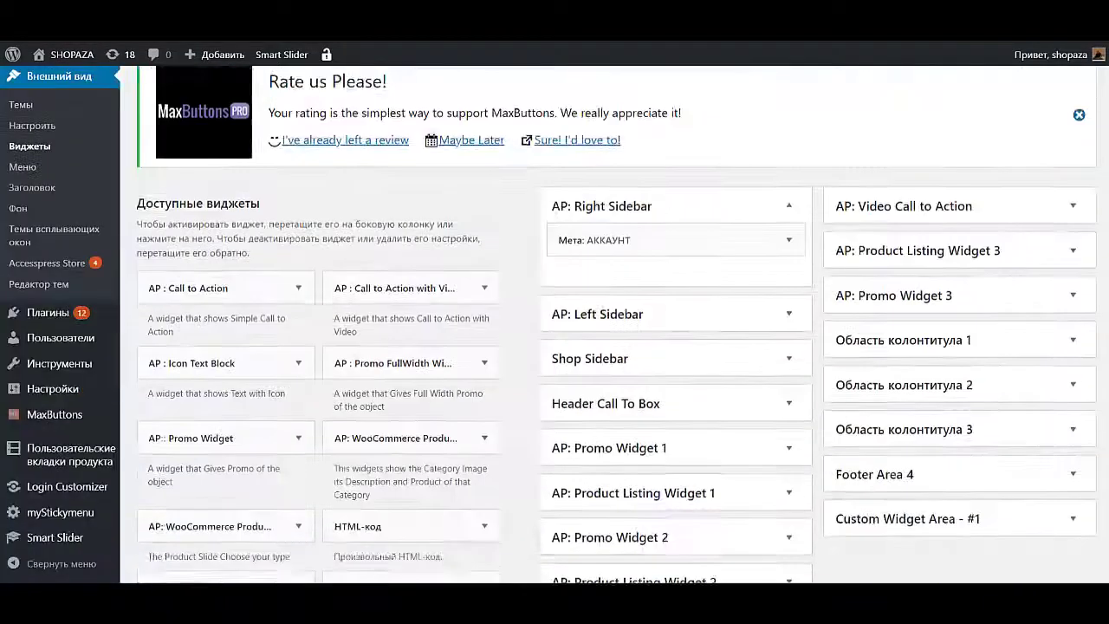
{"action": "scroll", "coordinate": [555, 346], "scroll_direction": "up", "scroll_amount": 3}
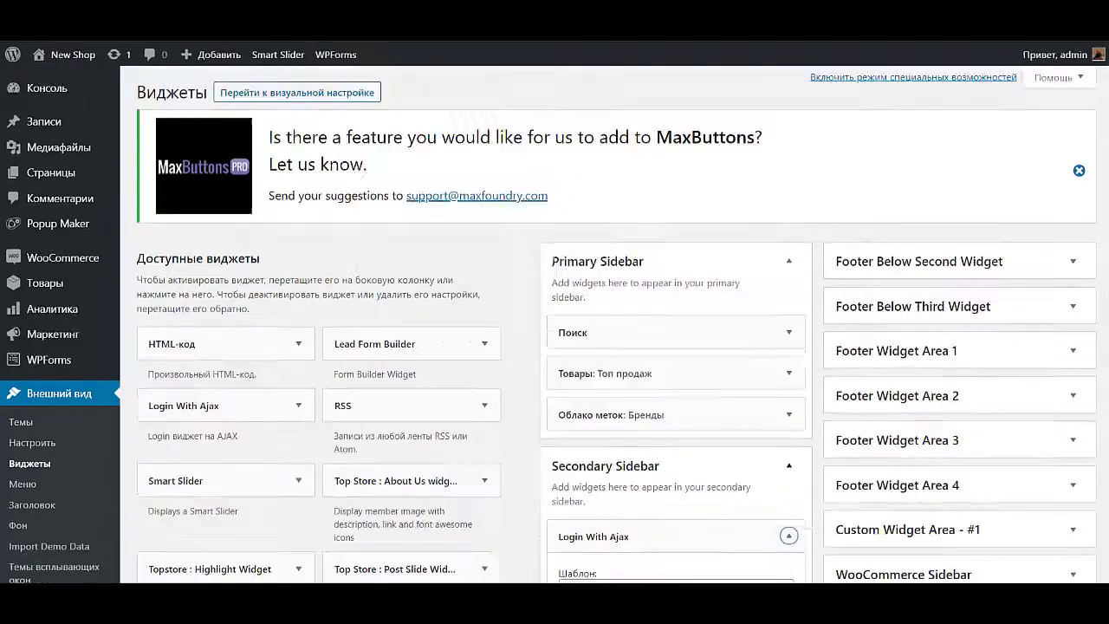
{"action": "scroll", "coordinate": [555, 326], "scroll_direction": "down", "scroll_amount": 3}
{"action": "scroll", "coordinate": [555, 326], "scroll_direction": "up", "scroll_amount": 1}
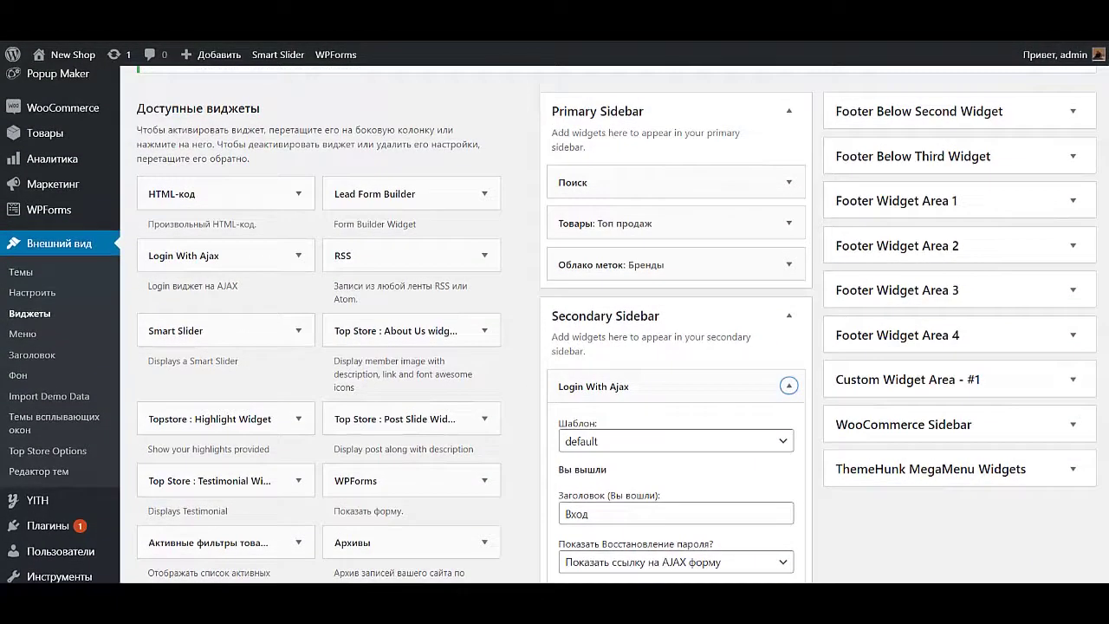
{"action": "left_click", "coordinate": [789, 387]}
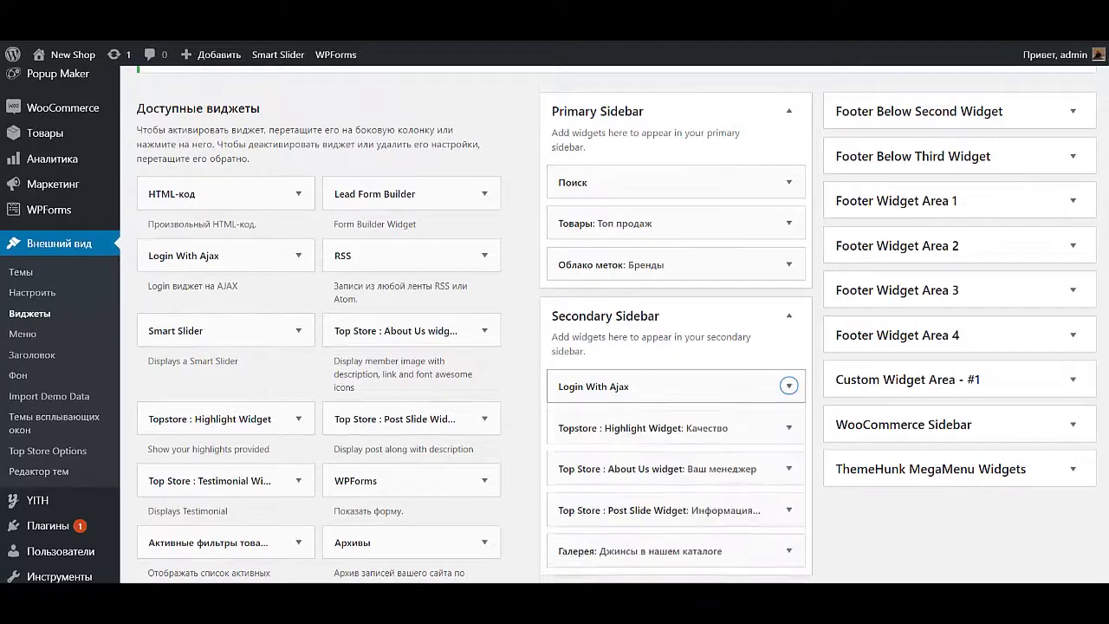
{"action": "left_click_drag", "start_coordinate": [606, 387], "coordinate": [590, 187]}
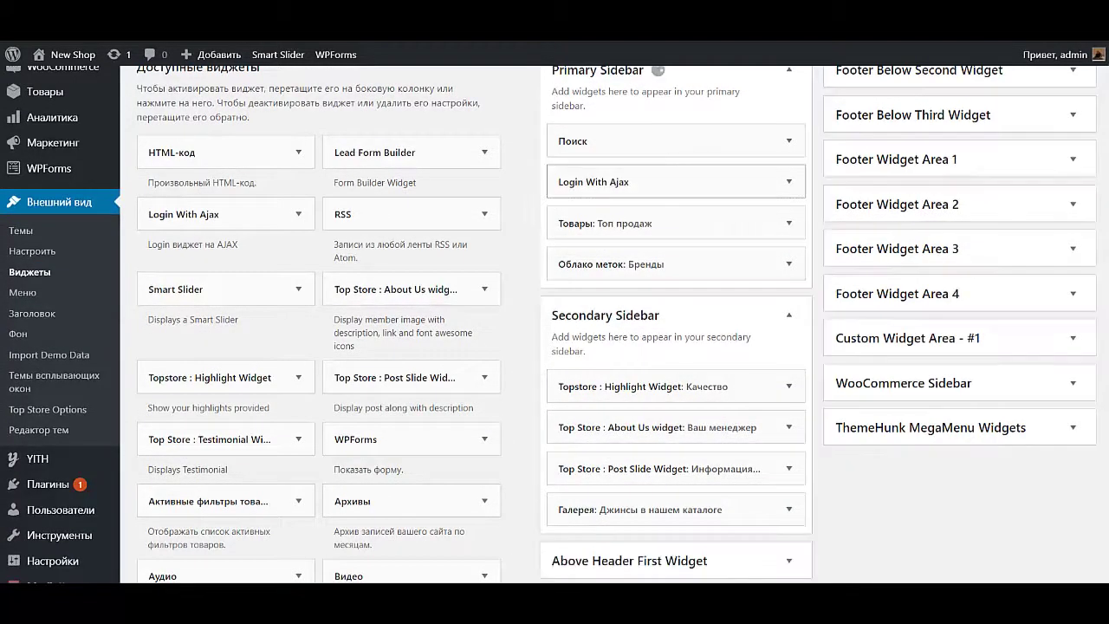
Step: Title the Login With Ajax widget's logged-out form "Авторизация", disable its profile link option, and save the widget
{"action": "left_click", "coordinate": [788, 182]}
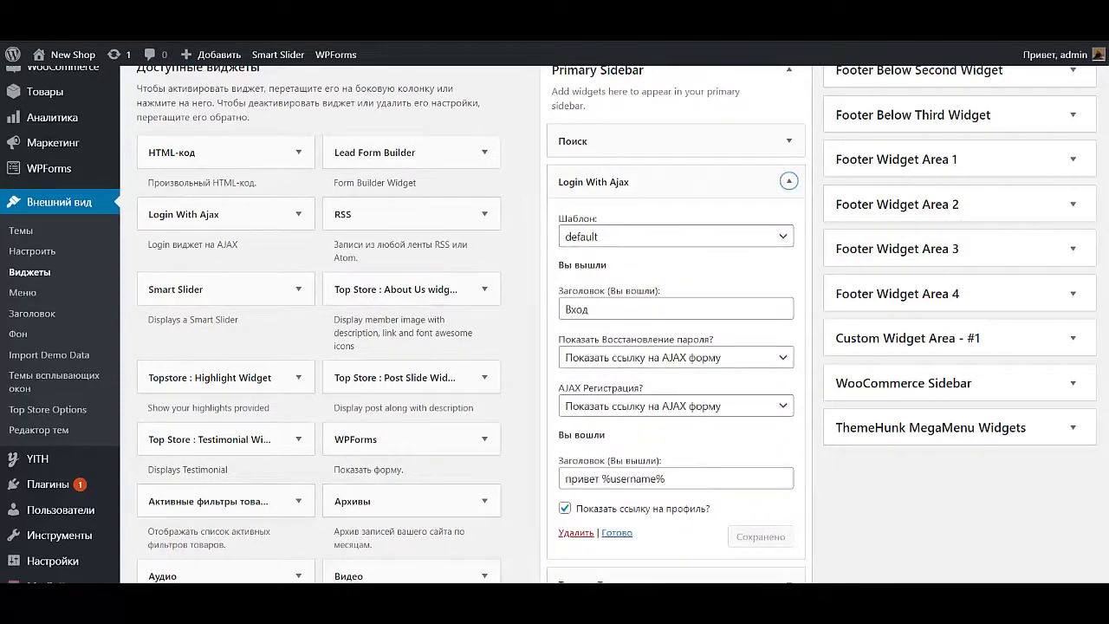
{"action": "type", "text": "ор"}
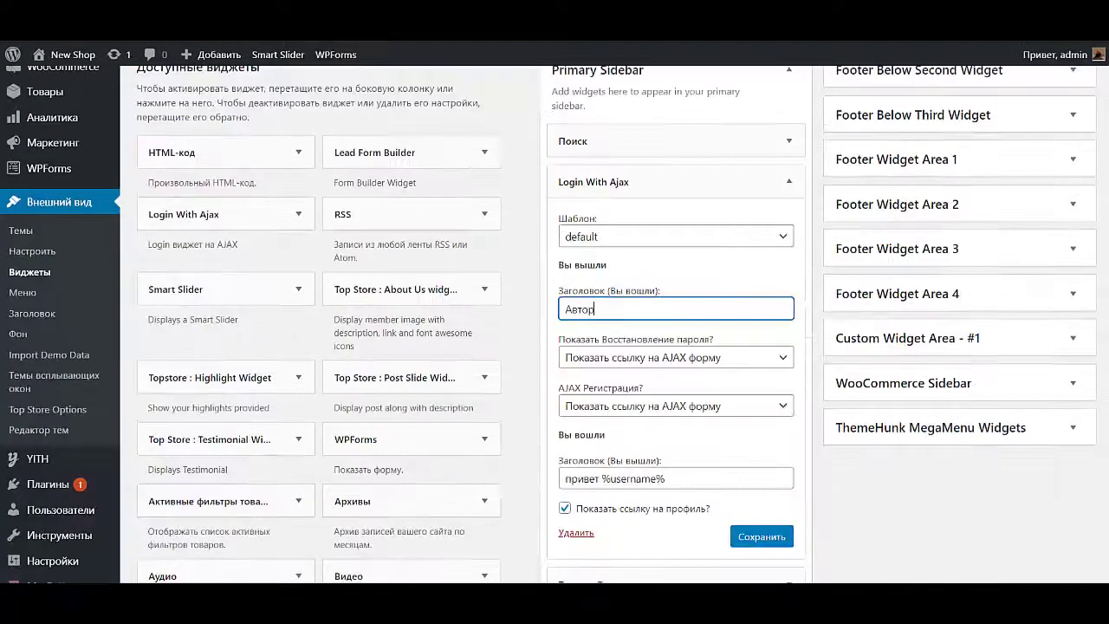
{"action": "type", "text": "изация"}
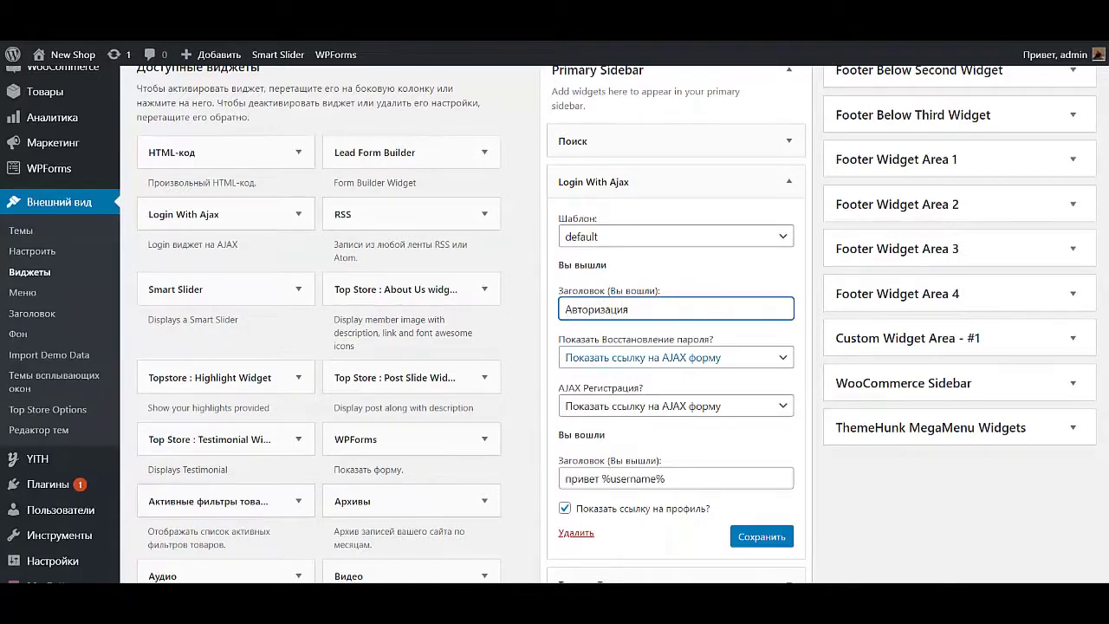
{"action": "left_click", "coordinate": [565, 509]}
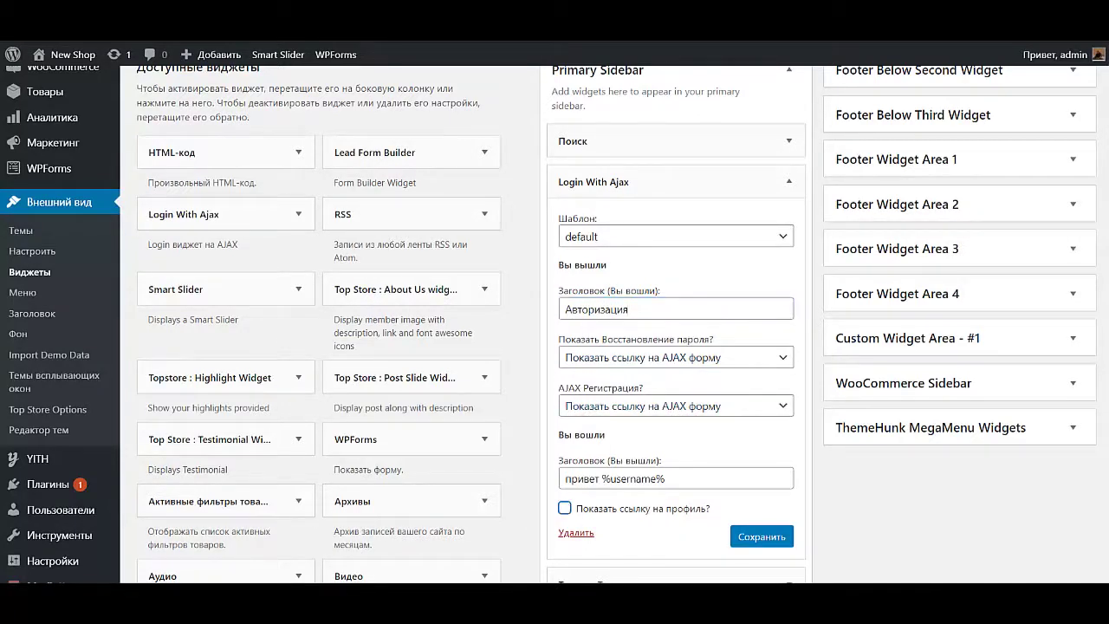
{"action": "left_click", "coordinate": [762, 536]}
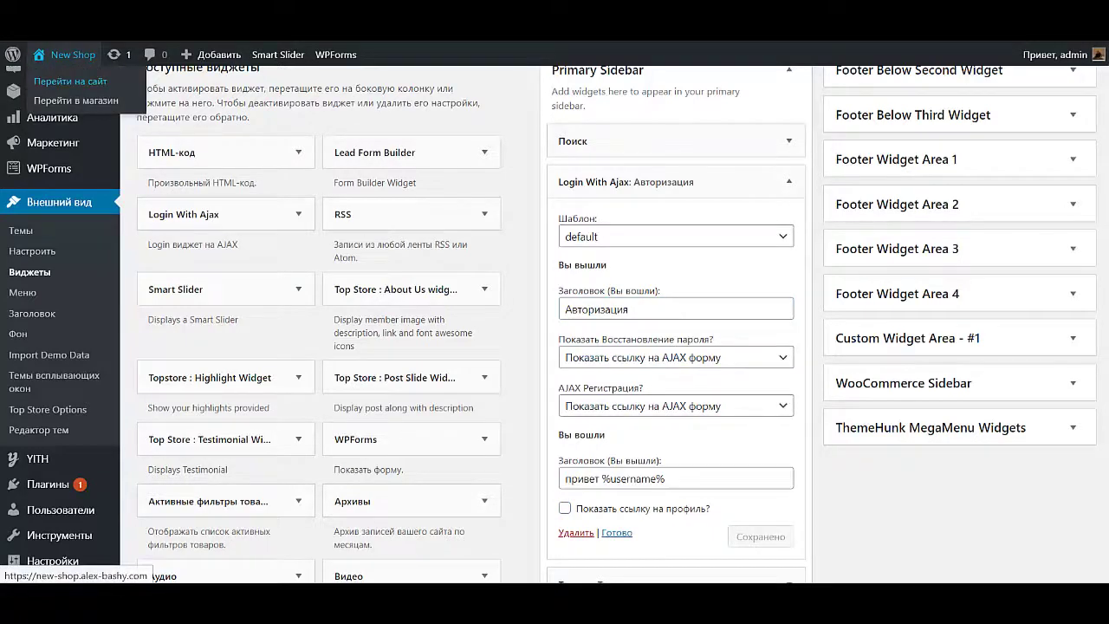
Step: View the storefront and log out through the sidebar widget to check its login form
{"action": "left_click", "coordinate": [70, 81]}
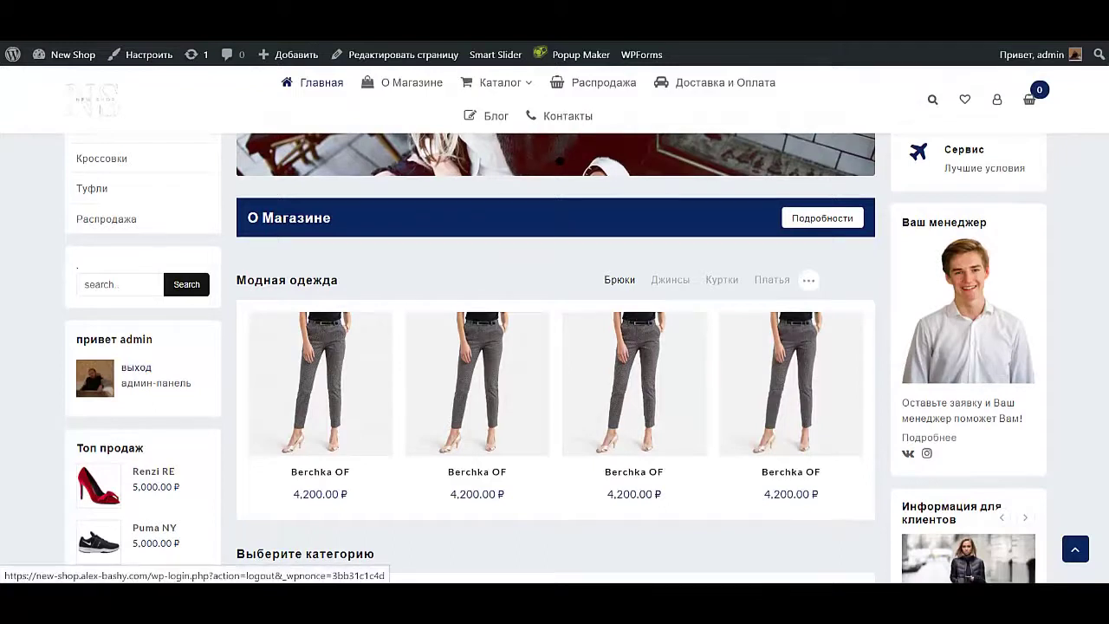
{"action": "left_click", "coordinate": [136, 367]}
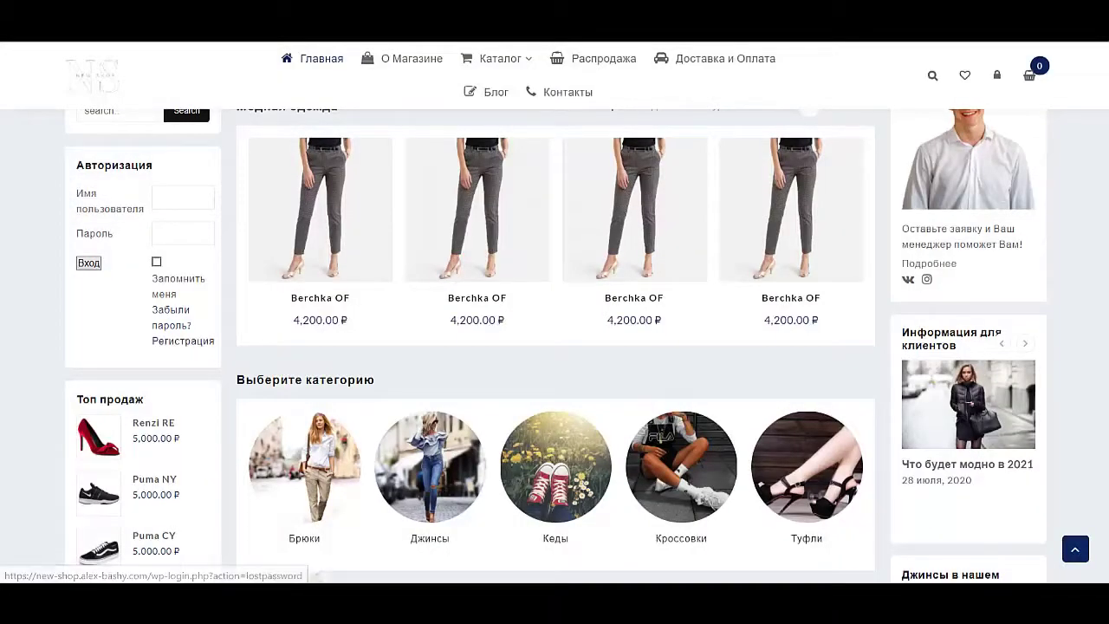
{"action": "scroll", "coordinate": [173, 338], "scroll_direction": "up", "scroll_amount": 10}
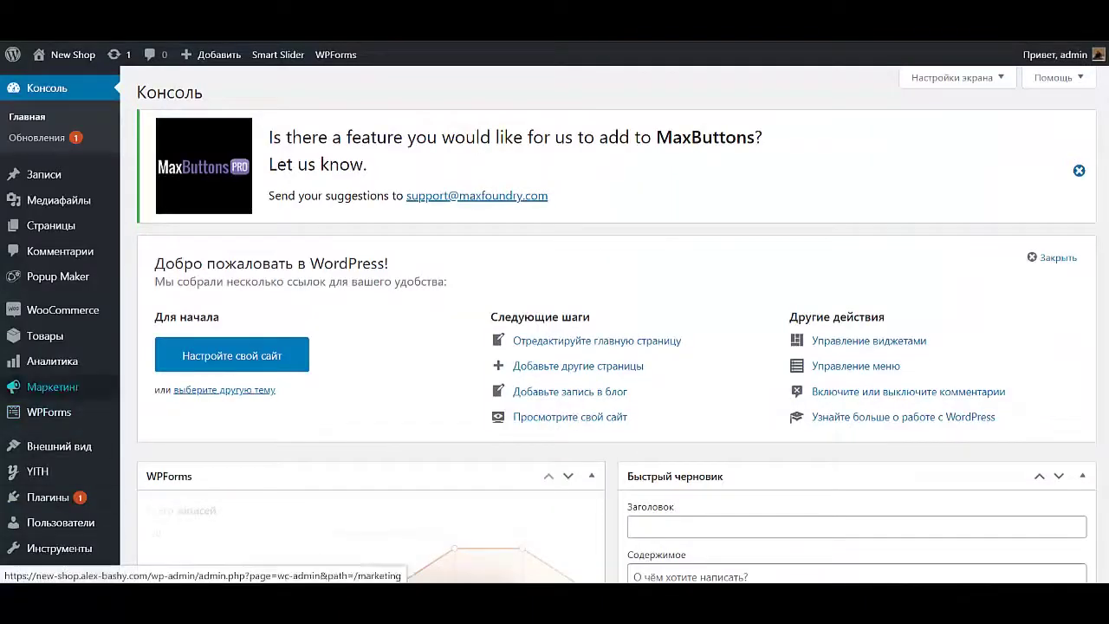
Step: Open the Colorlib Login Customizer and display its Templates section
{"action": "scroll", "coordinate": [52, 486], "scroll_direction": "down", "scroll_amount": 3}
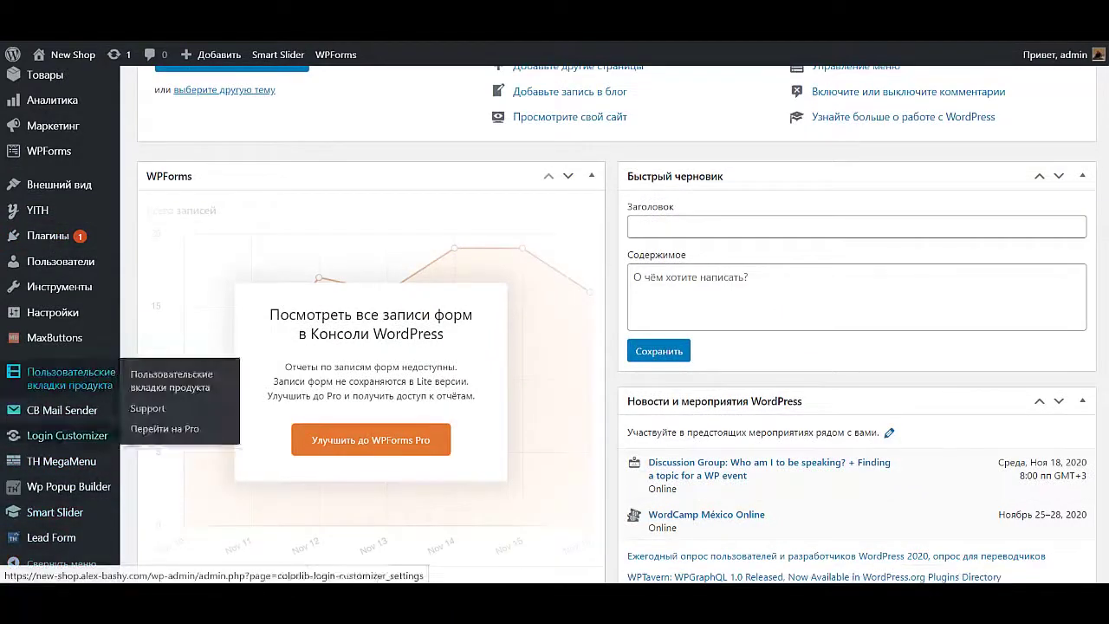
{"action": "scroll", "coordinate": [52, 520], "scroll_direction": "down", "scroll_amount": 3}
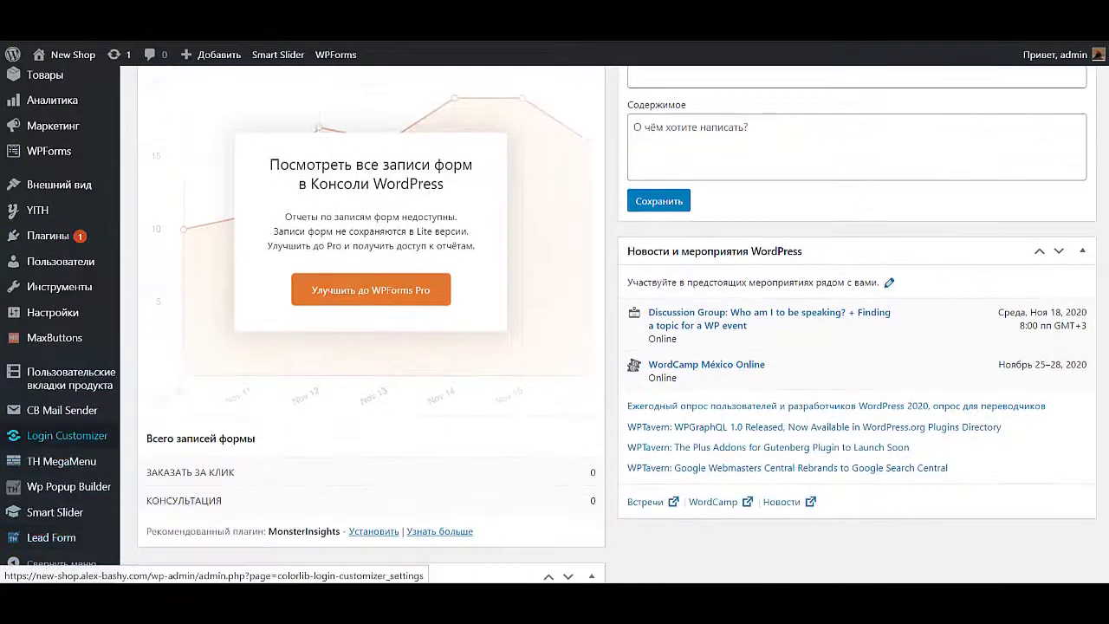
{"action": "left_click", "coordinate": [67, 436]}
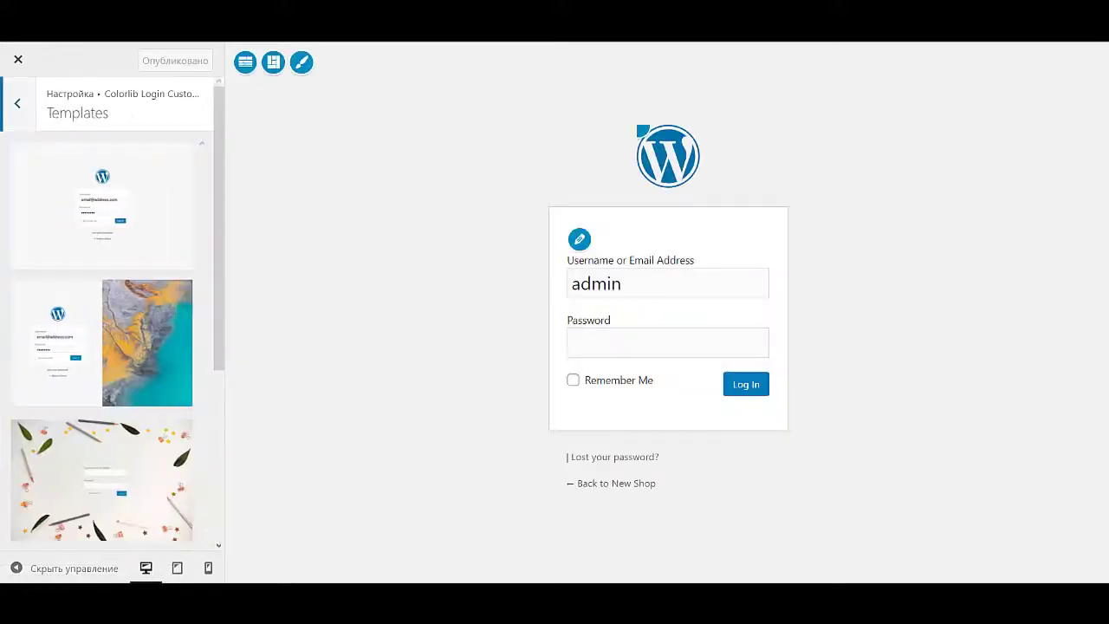
{"action": "left_click", "coordinate": [17, 103]}
{"action": "left_click", "coordinate": [17, 103]}
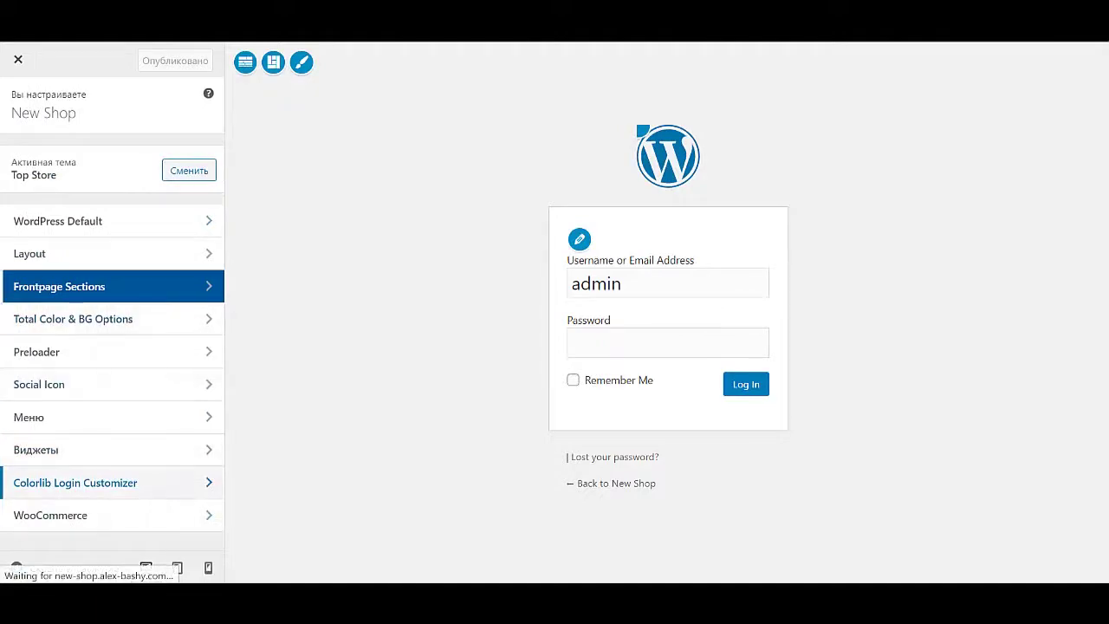
{"action": "left_click", "coordinate": [75, 483]}
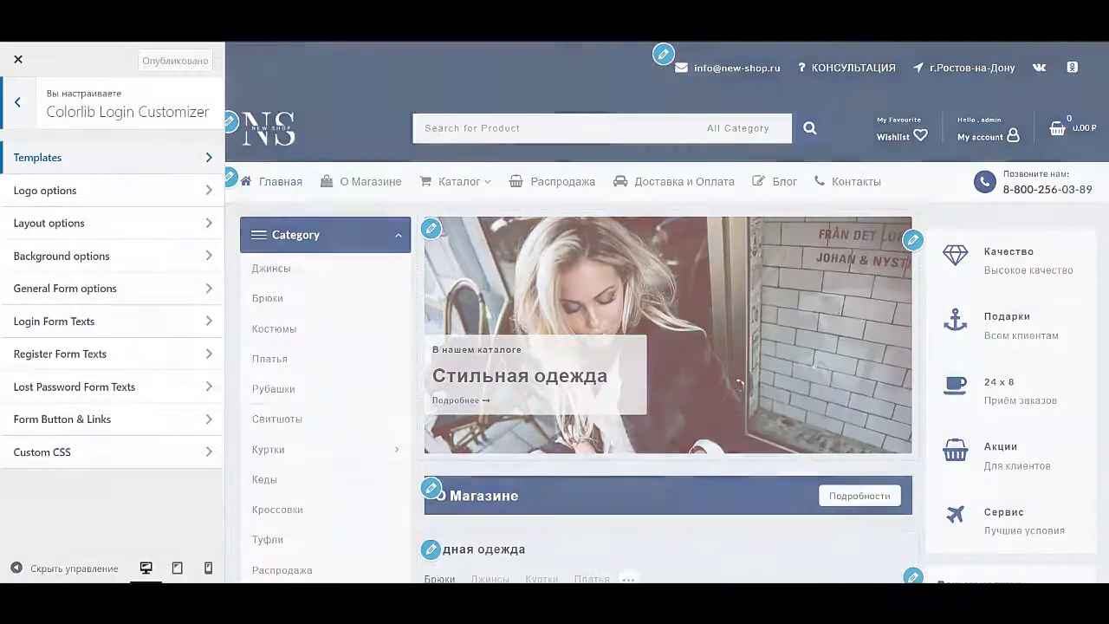
{"action": "left_click", "coordinate": [52, 158]}
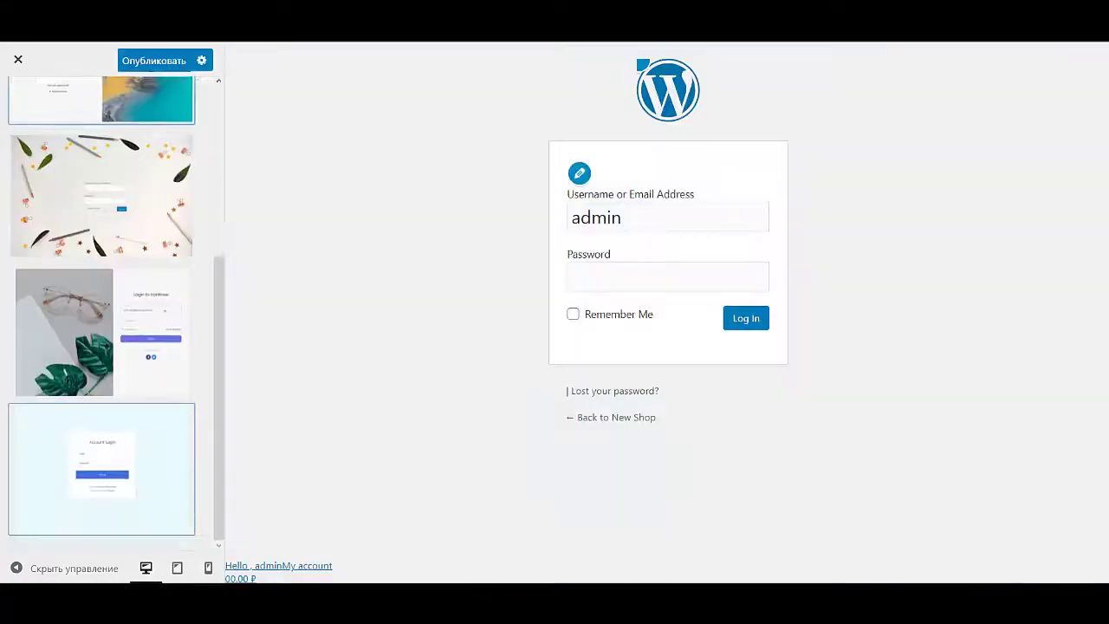
Step: Apply the "Login to continue" template with the glasses and green leaves image to the login page
{"action": "scroll", "coordinate": [102, 433], "scroll_direction": "up", "scroll_amount": 5}
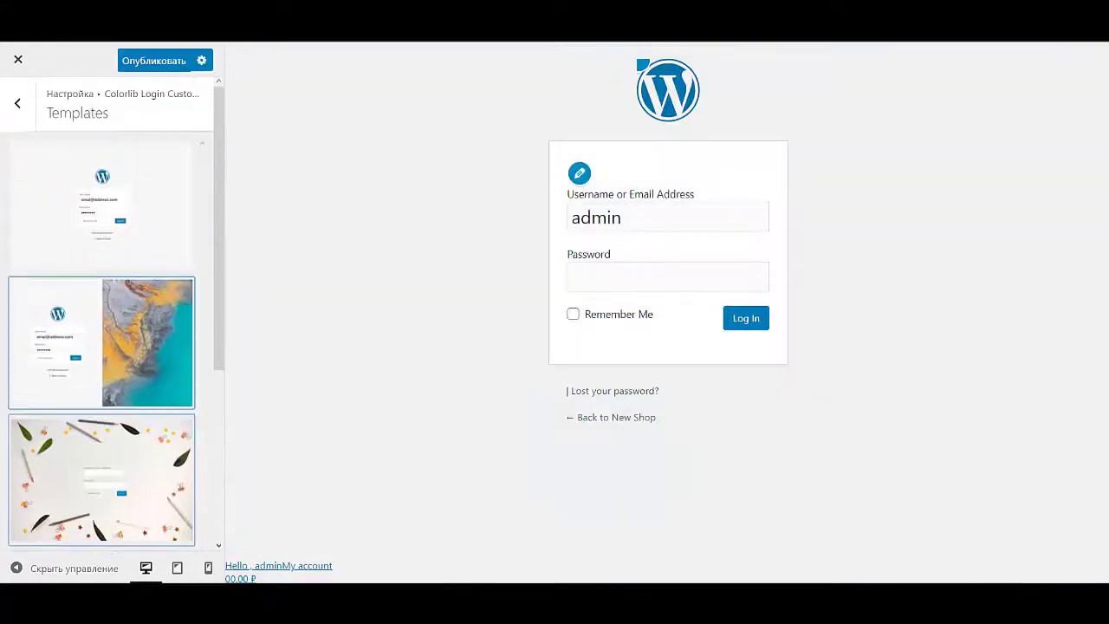
{"action": "scroll", "coordinate": [102, 433], "scroll_direction": "down", "scroll_amount": 4}
{"action": "left_click", "coordinate": [103, 392]}
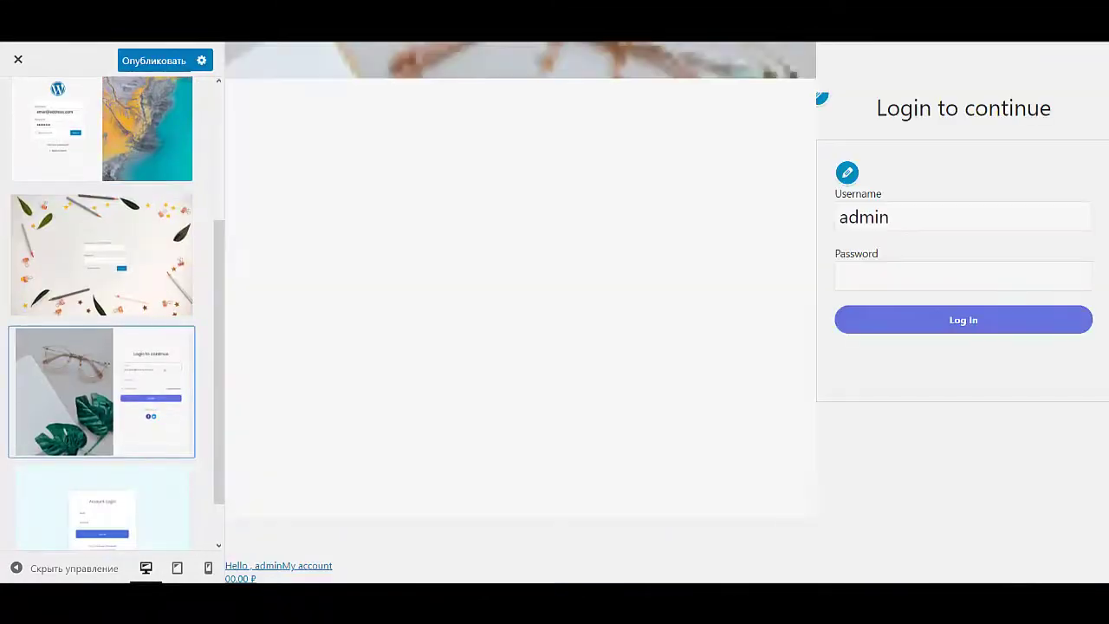
{"action": "scroll", "coordinate": [112, 312], "scroll_direction": "down", "scroll_amount": 1}
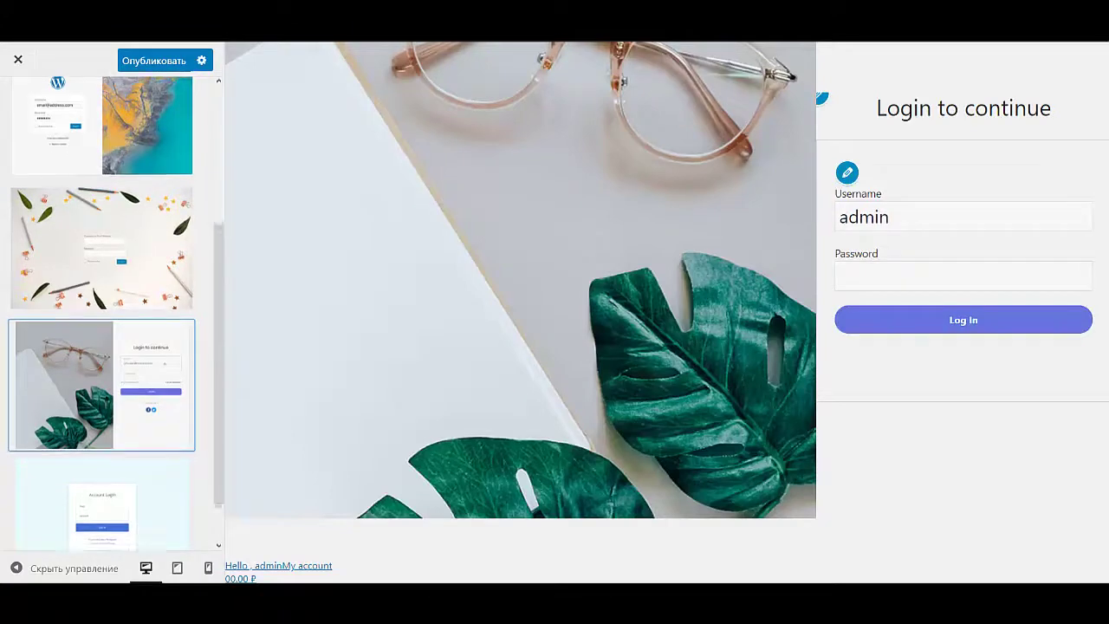
Step: Open the Logo options section and examine its display, URL, title, text color and text size settings
{"action": "scroll", "coordinate": [113, 312], "scroll_direction": "up", "scroll_amount": 5}
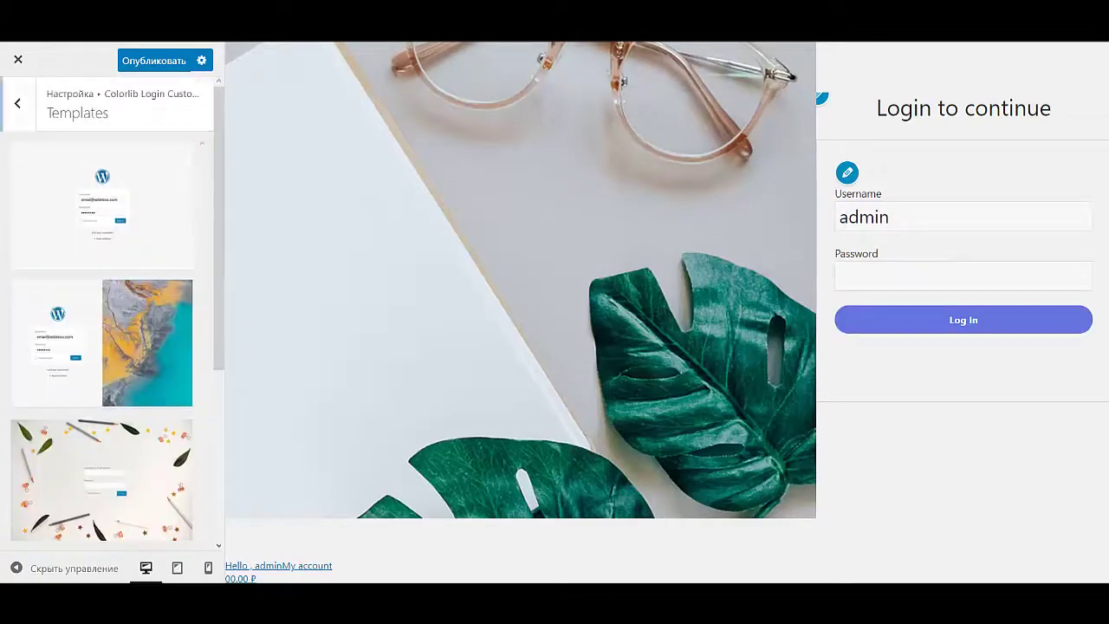
{"action": "left_click", "coordinate": [17, 102]}
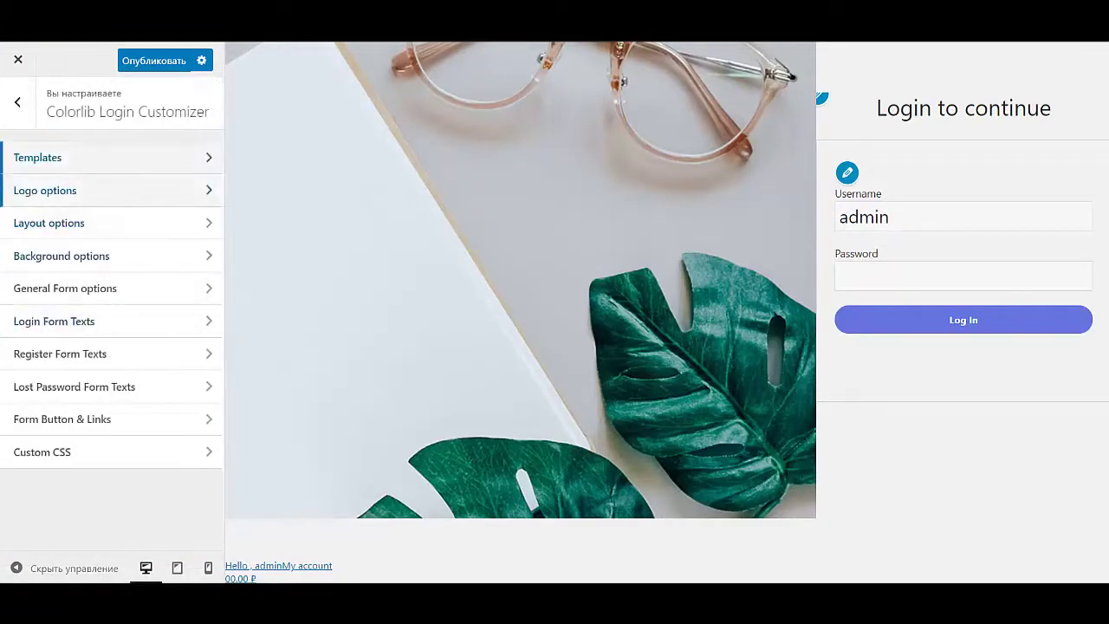
{"action": "left_click", "coordinate": [45, 190]}
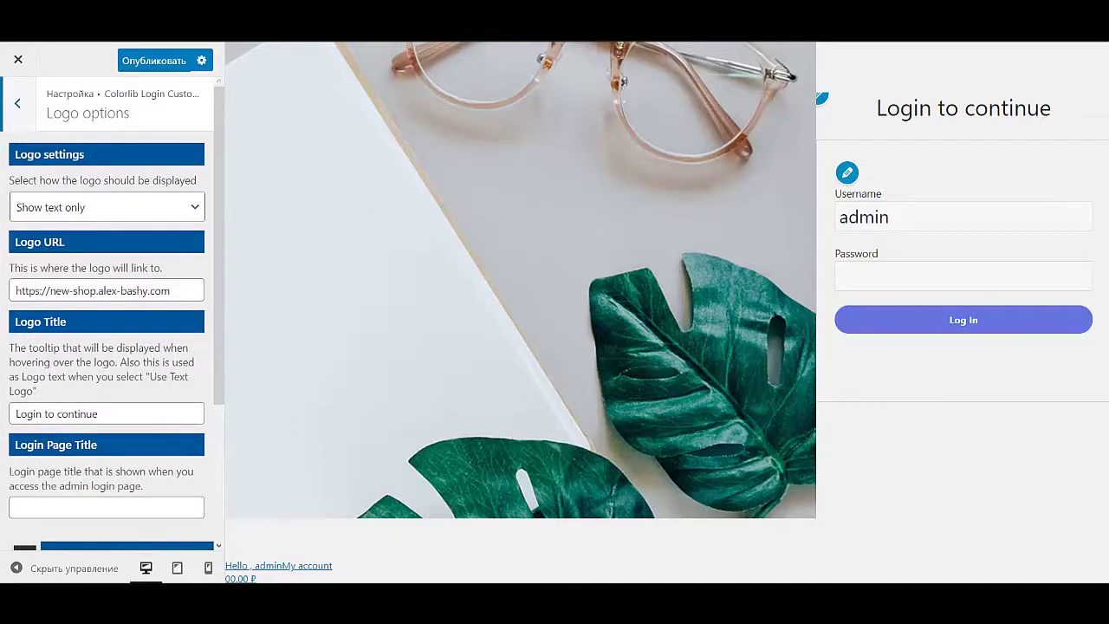
{"action": "scroll", "coordinate": [113, 312], "scroll_direction": "down", "scroll_amount": 4}
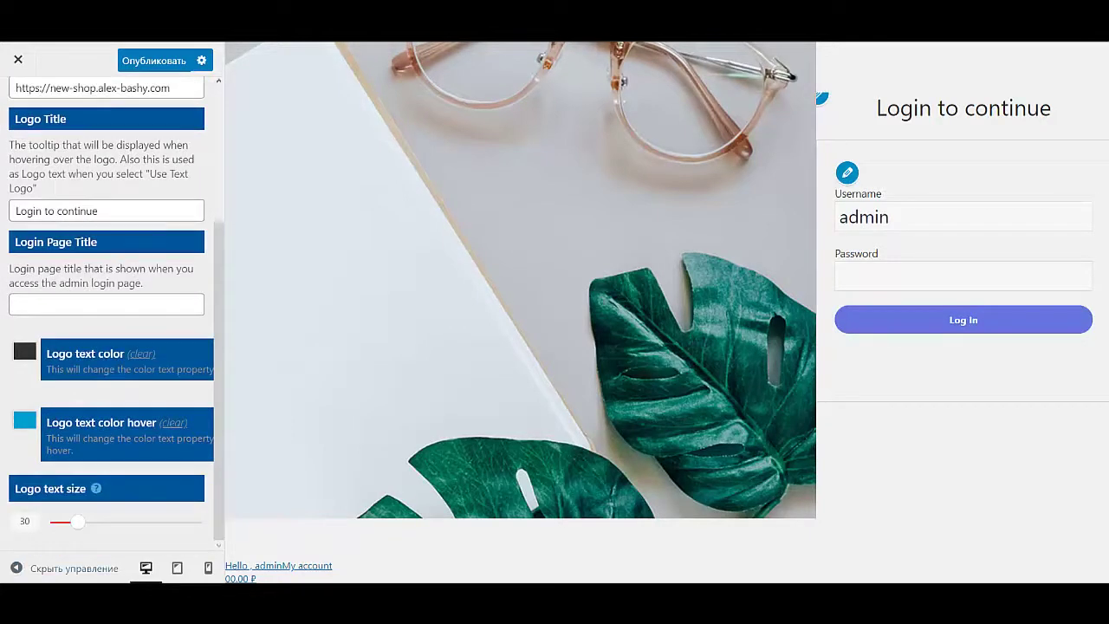
{"action": "scroll", "coordinate": [113, 338], "scroll_direction": "up", "scroll_amount": 3}
{"action": "scroll", "coordinate": [113, 312], "scroll_direction": "down", "scroll_amount": 1}
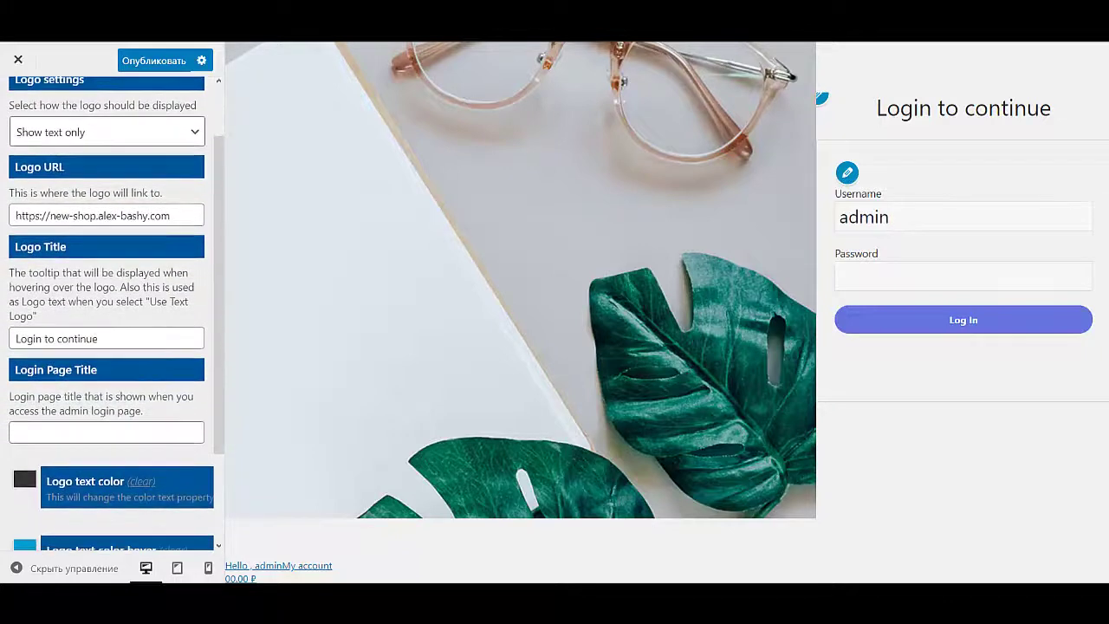
{"action": "scroll", "coordinate": [113, 312], "scroll_direction": "down", "scroll_amount": 2}
{"action": "scroll", "coordinate": [112, 312], "scroll_direction": "up", "scroll_amount": 3}
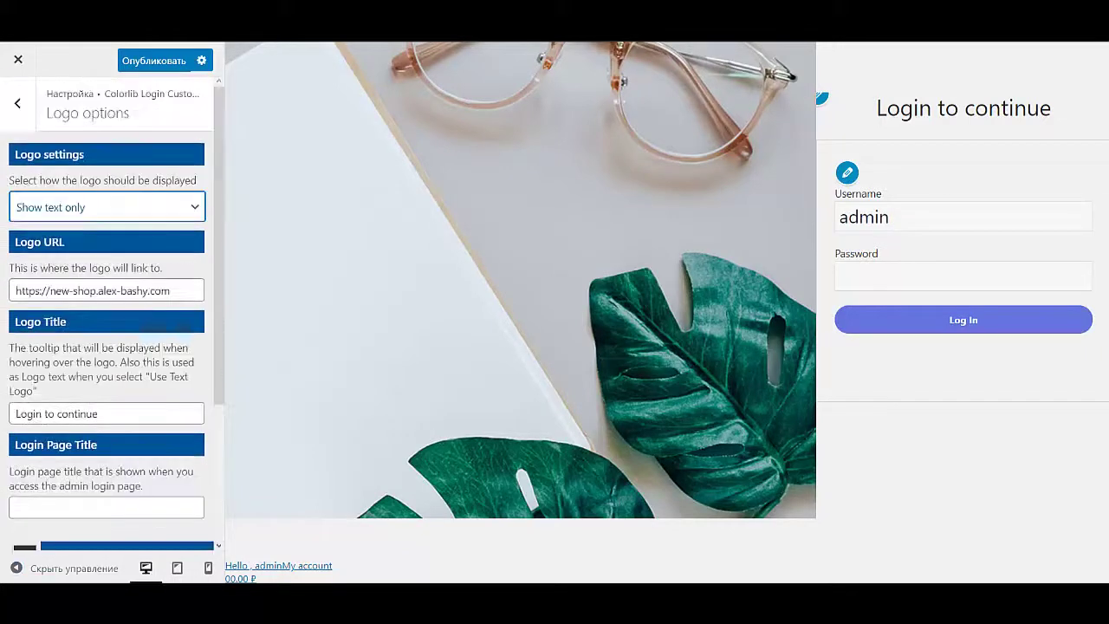
Step: Choose "Show text only" as the logo display and set the logo title to "NEW SHOP"
{"action": "left_click", "coordinate": [107, 207]}
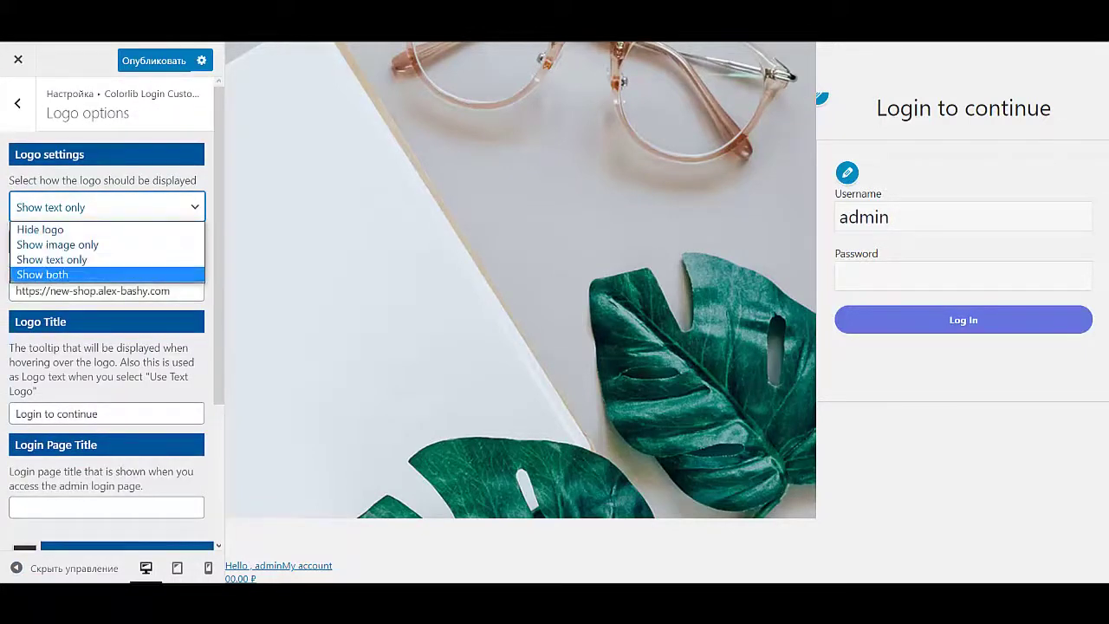
{"action": "left_click", "coordinate": [78, 259]}
{"action": "scroll", "coordinate": [113, 312], "scroll_direction": "down", "scroll_amount": 3}
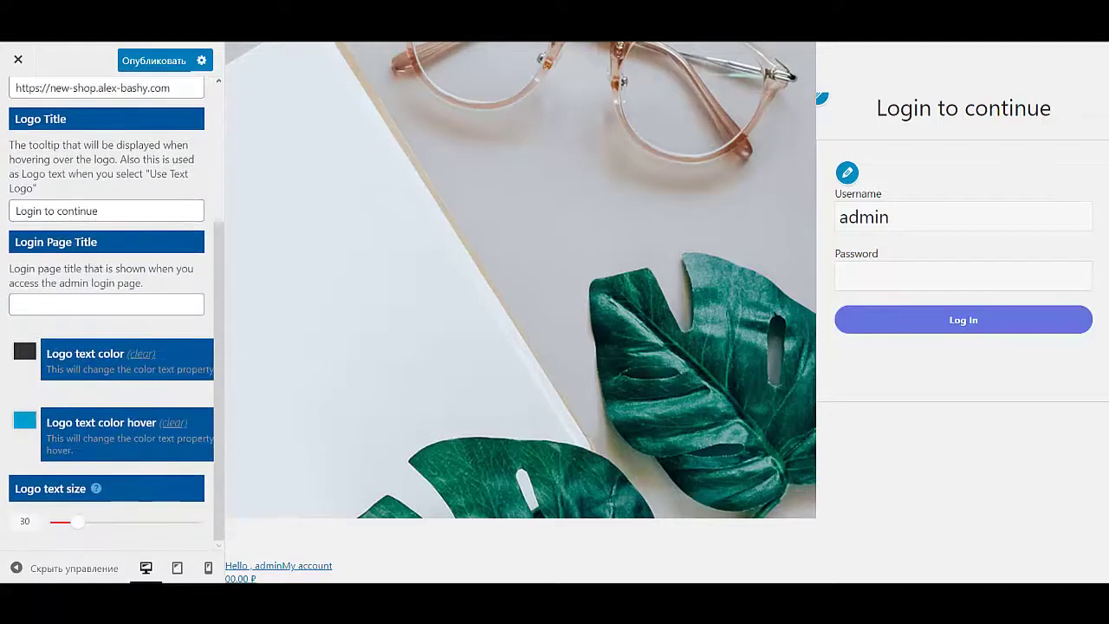
{"action": "scroll", "coordinate": [113, 312], "scroll_direction": "up", "scroll_amount": 3}
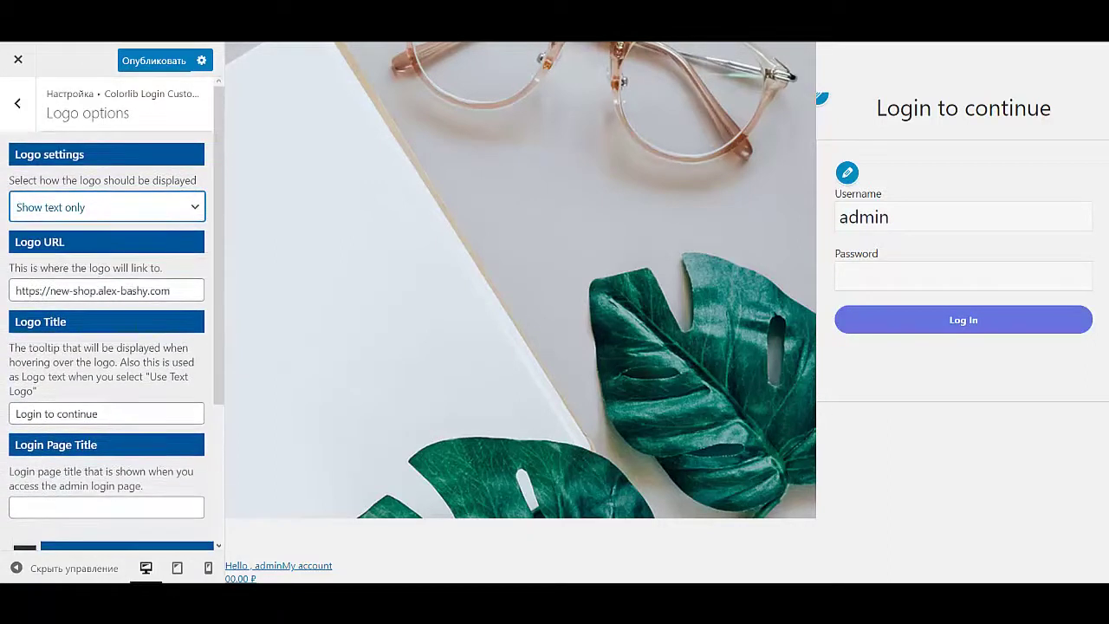
{"action": "left_click_drag", "start_coordinate": [106, 415], "coordinate": [12, 415]}
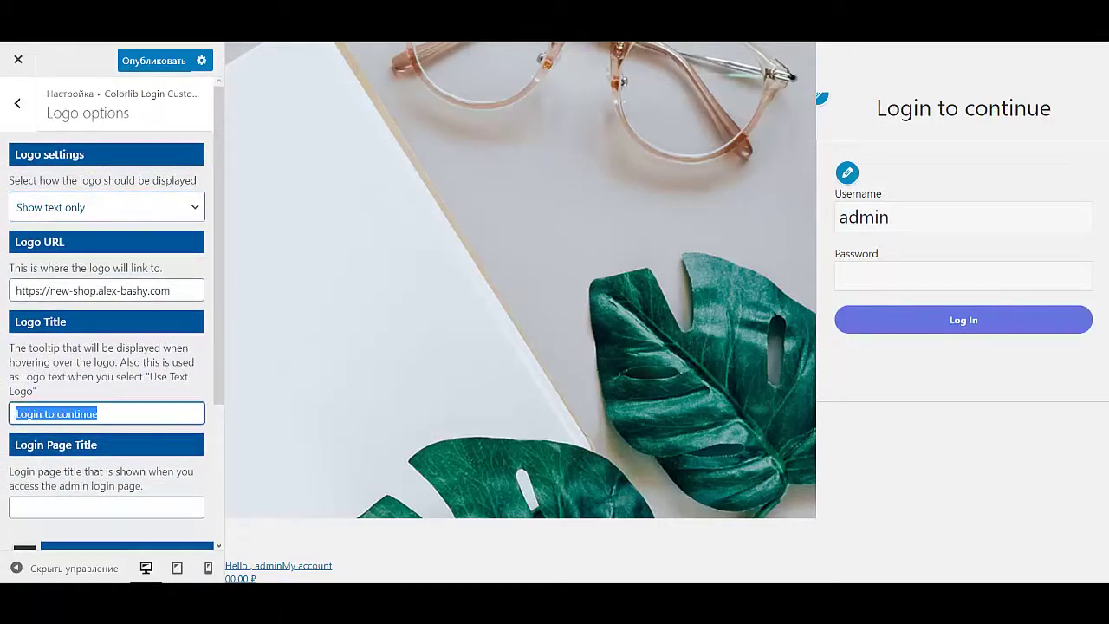
{"action": "key", "text": "Caps_Lock"}
{"action": "type", "text": "ТУЦ"}
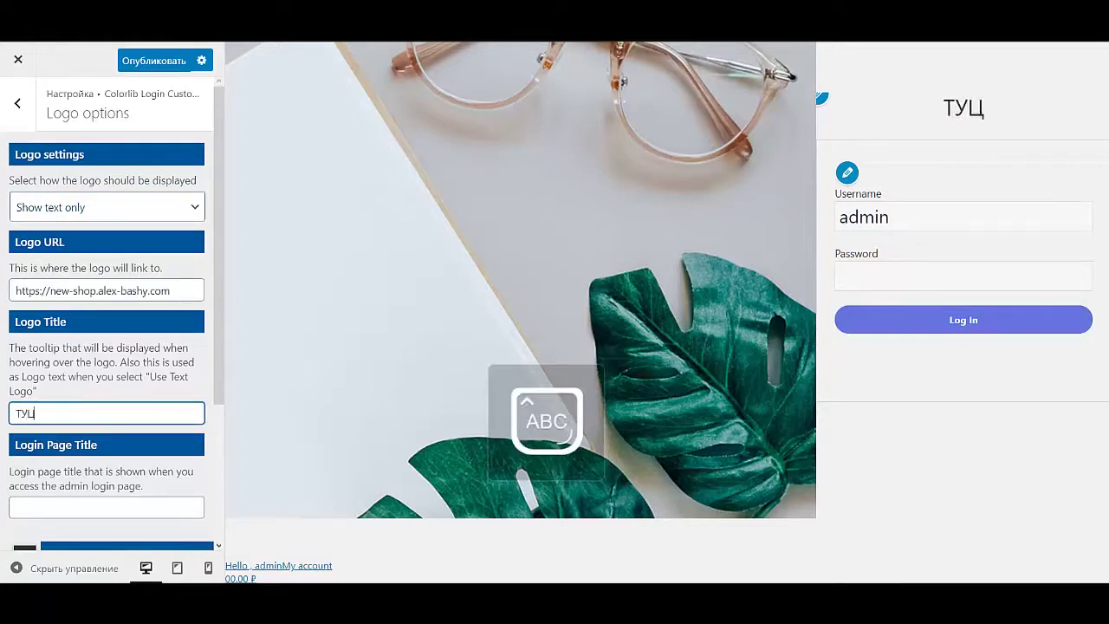
{"action": "key", "text": "BackSpace"}
{"action": "key", "text": "BackSpace"}
{"action": "key", "text": "BackSpace"}
{"action": "type", "text": "NEW SHOP"}
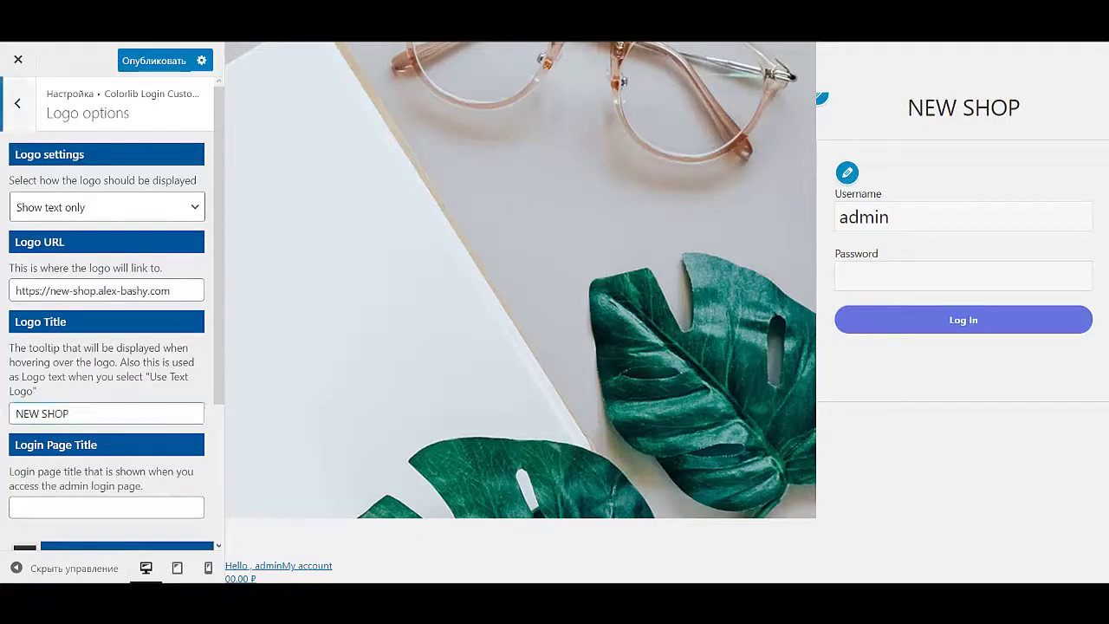
Step: In the Background options, set the custom background to the media library image ban2.jpg
{"action": "left_click", "coordinate": [17, 102]}
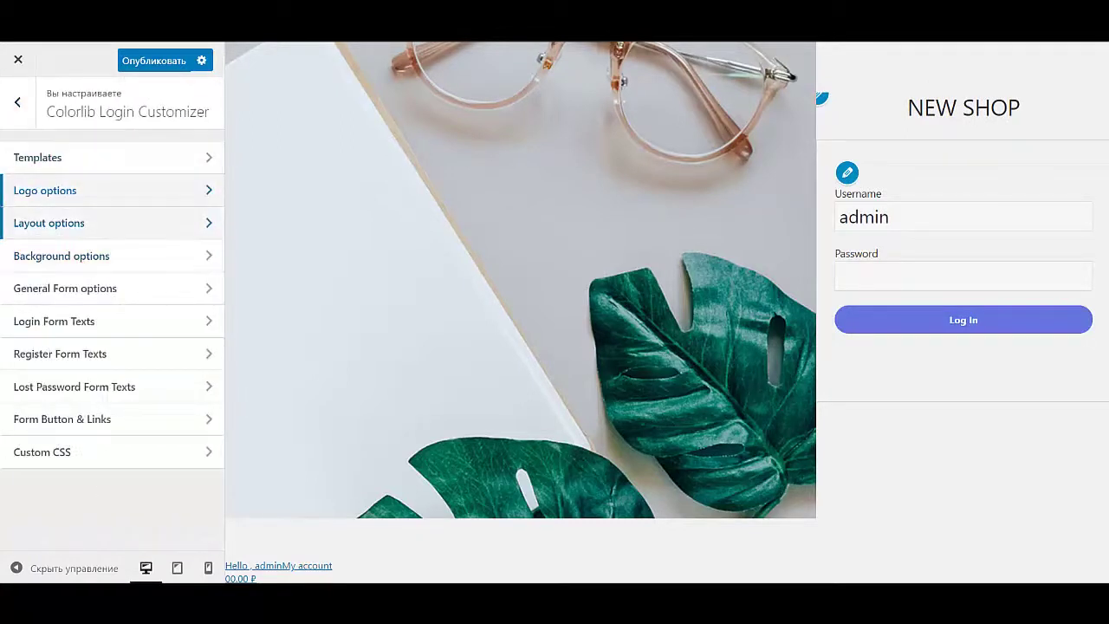
{"action": "left_click", "coordinate": [49, 222]}
{"action": "left_click", "coordinate": [17, 103]}
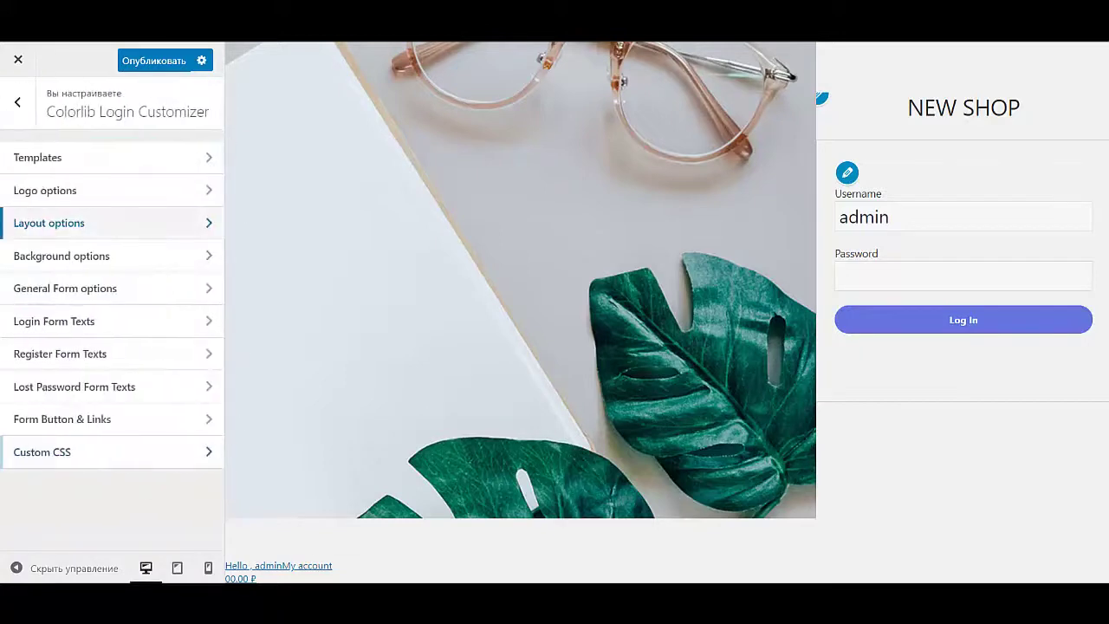
{"action": "left_click", "coordinate": [62, 255]}
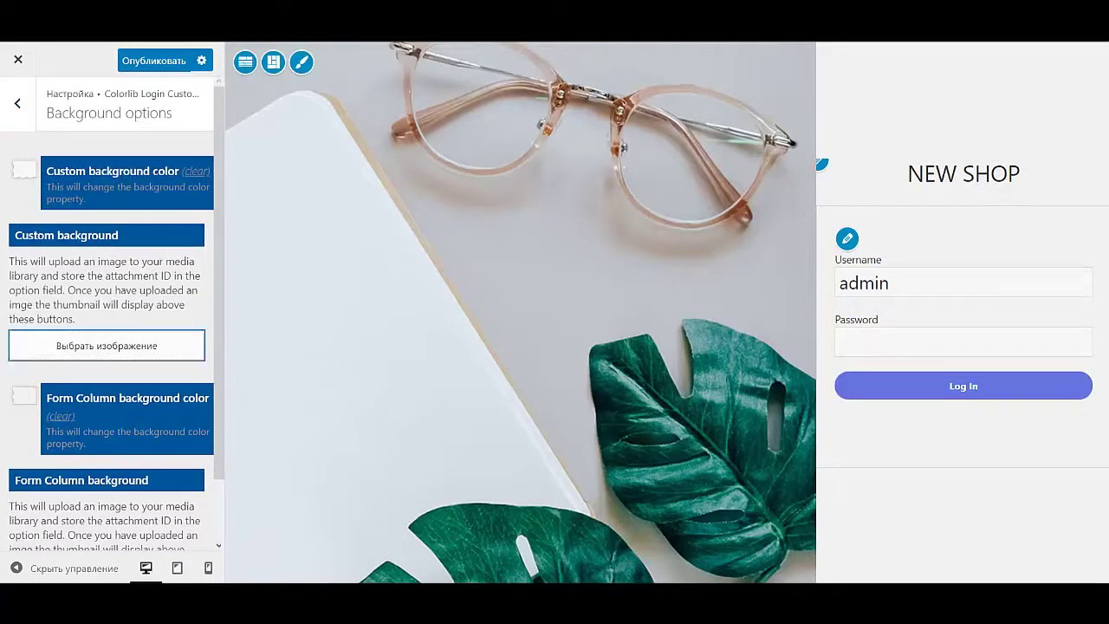
{"action": "left_click", "coordinate": [106, 345]}
{"action": "left_click", "coordinate": [205, 243]}
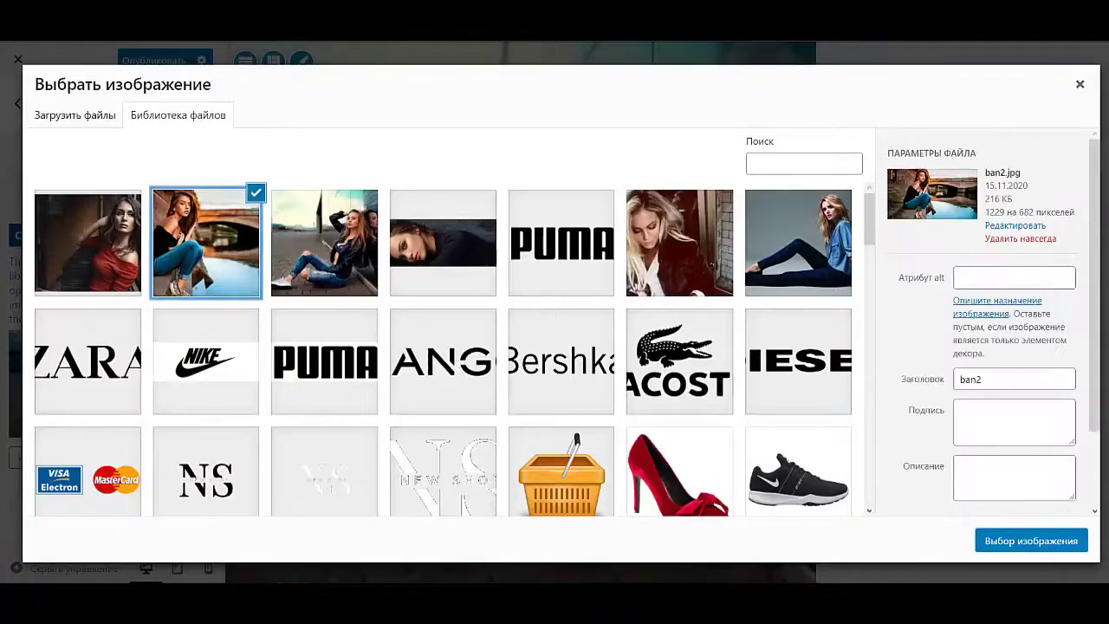
{"action": "left_click", "coordinate": [1031, 541]}
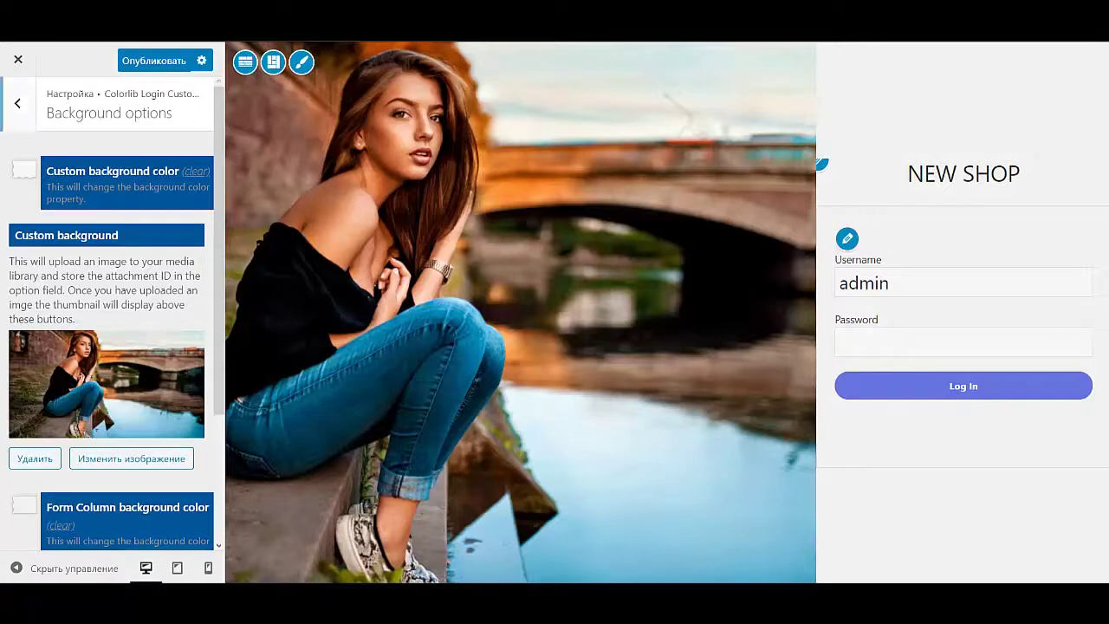
Step: In the General Form options, set the form border radius to 20px 5px 20px 5px
{"action": "left_click", "coordinate": [18, 104]}
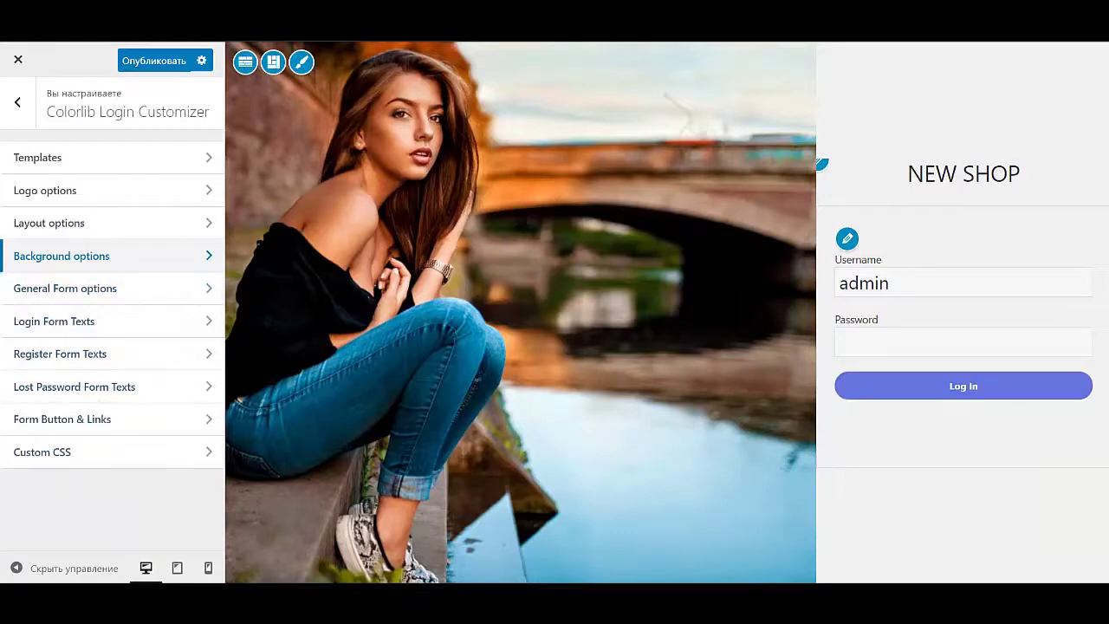
{"action": "left_click", "coordinate": [65, 288]}
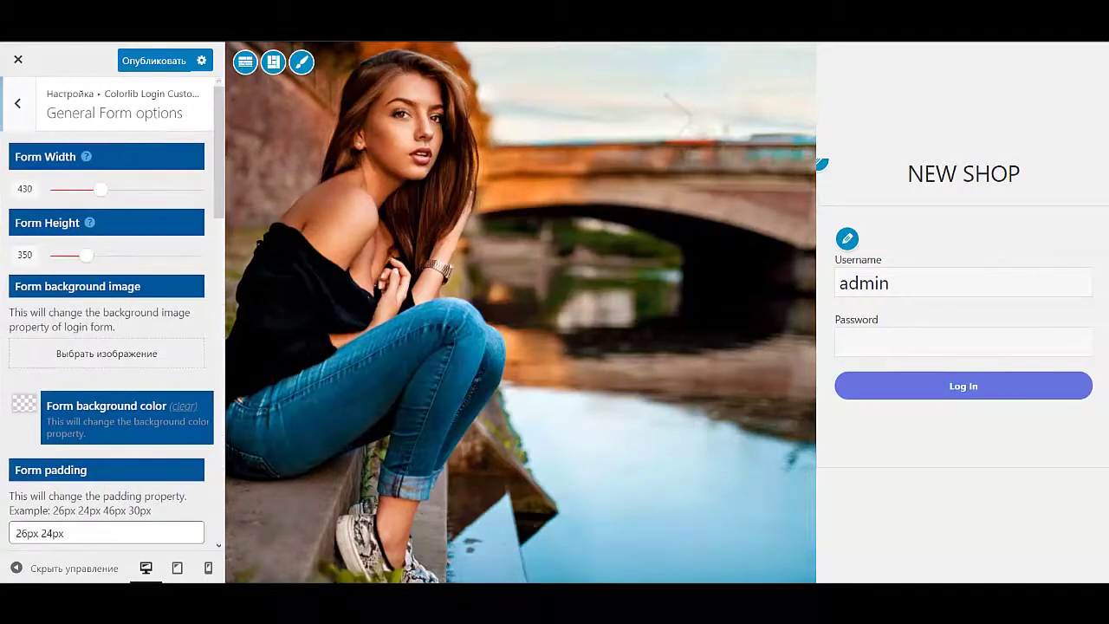
{"action": "scroll", "coordinate": [113, 330], "scroll_direction": "down", "scroll_amount": 7}
{"action": "scroll", "coordinate": [112, 329], "scroll_direction": "up", "scroll_amount": 4}
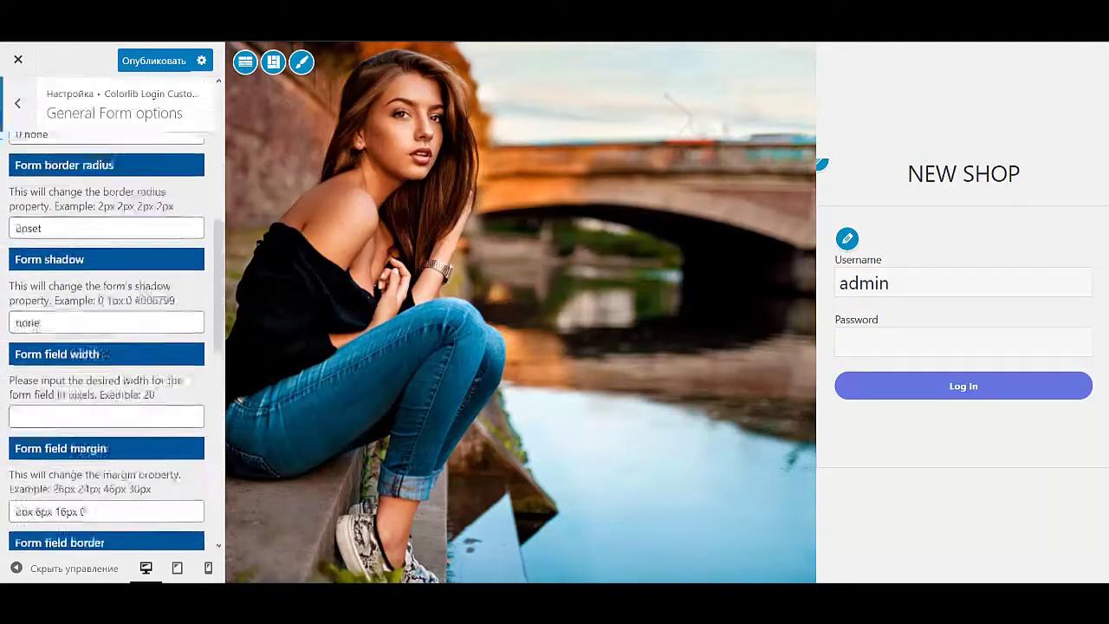
{"action": "scroll", "coordinate": [113, 329], "scroll_direction": "up", "scroll_amount": 1}
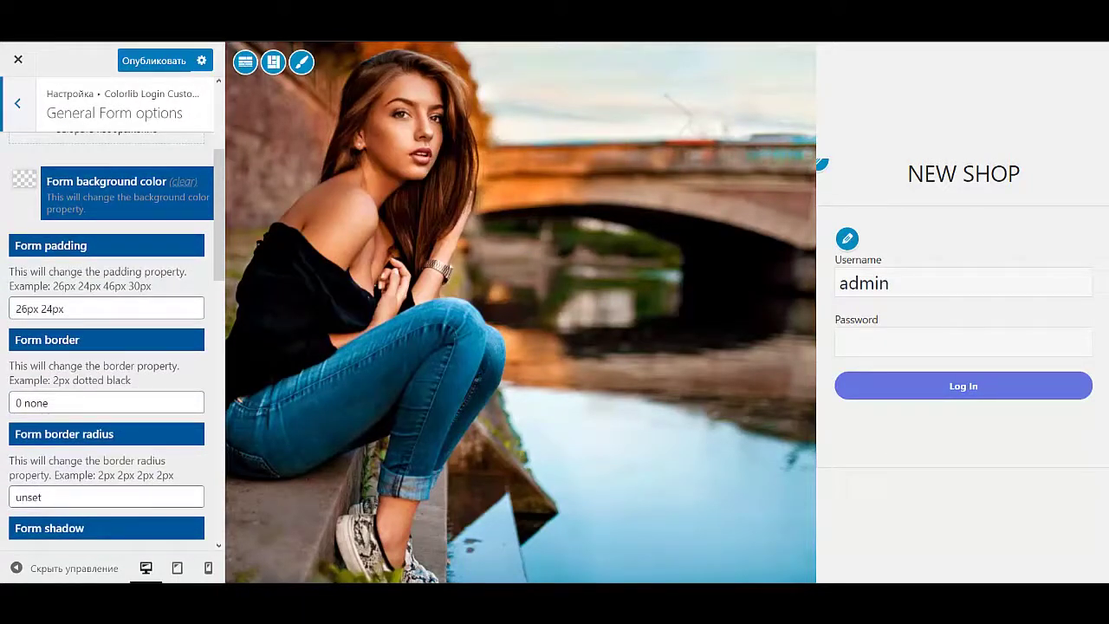
{"action": "double_click", "coordinate": [28, 497]}
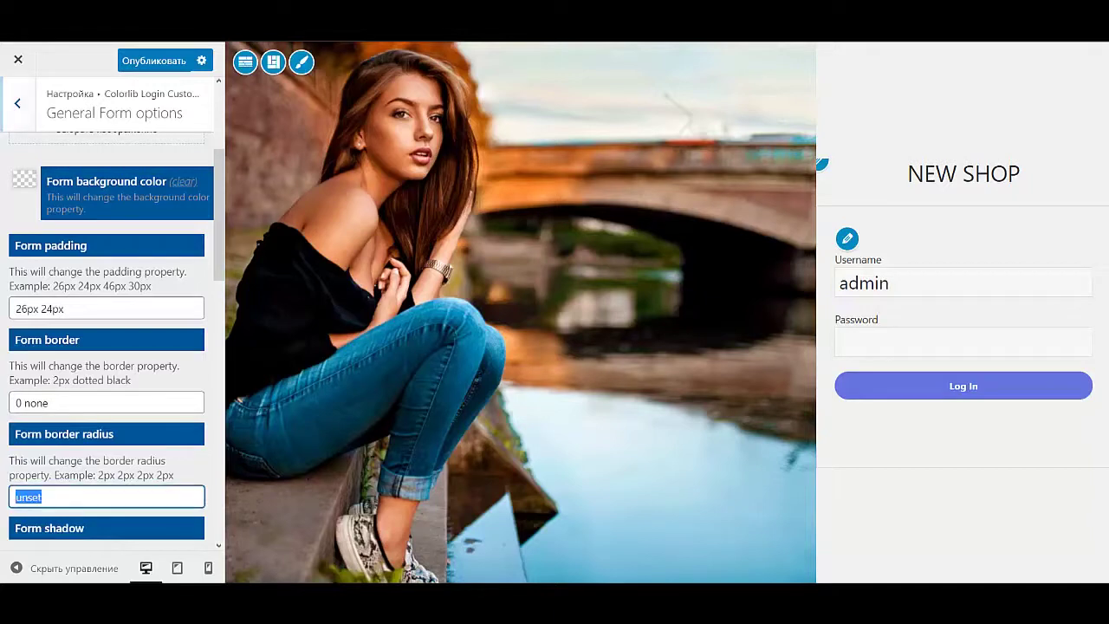
{"action": "type", "text": "20px 5px 20px 5px"}
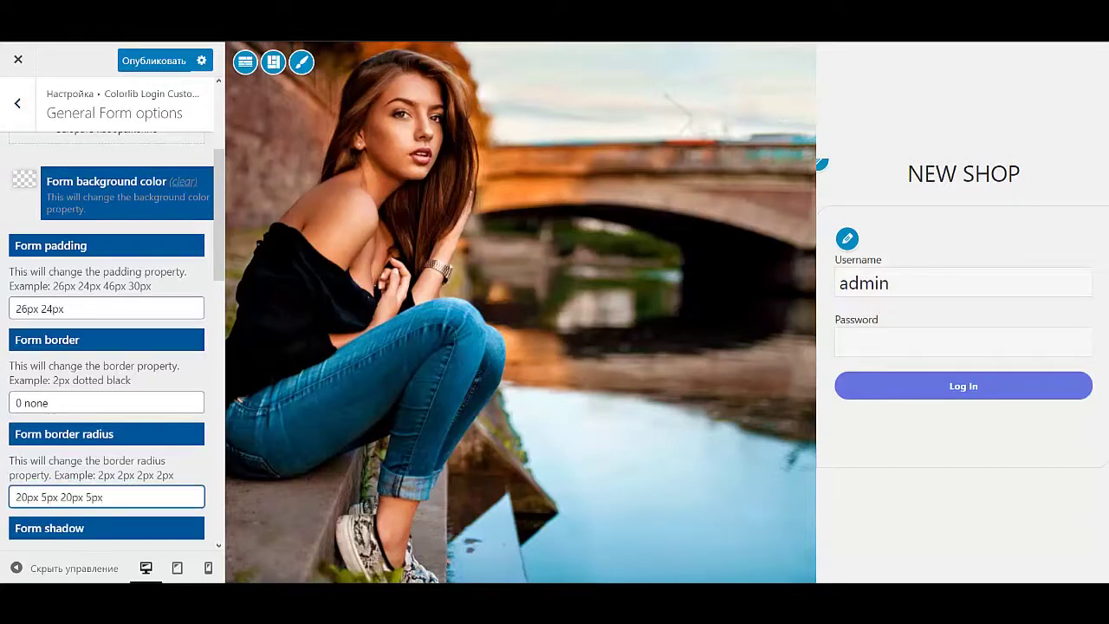
Step: Set the form shadow to 0 1px 3px rgba(0,0,0,.13)
{"action": "scroll", "coordinate": [34, 442], "scroll_direction": "down", "scroll_amount": 2}
{"action": "double_click", "coordinate": [29, 441]}
{"action": "type", "text": "0 1px 3px rgba(0,0,0,.13)"}
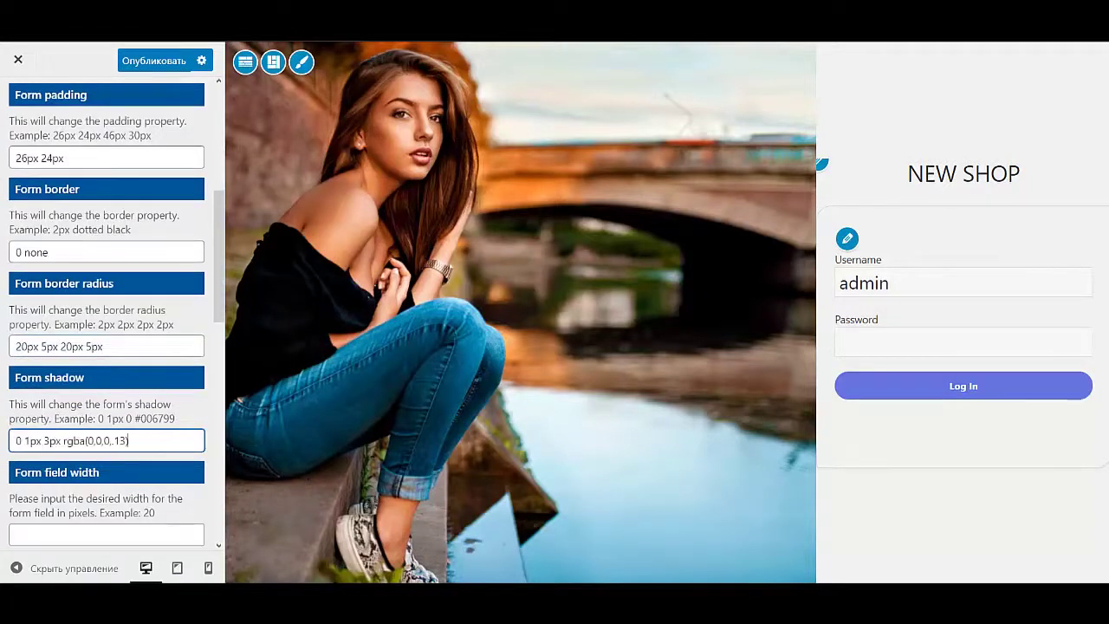
Step: Change the form label color to dark navy, #05203b
{"action": "scroll", "coordinate": [108, 316], "scroll_direction": "down", "scroll_amount": 4}
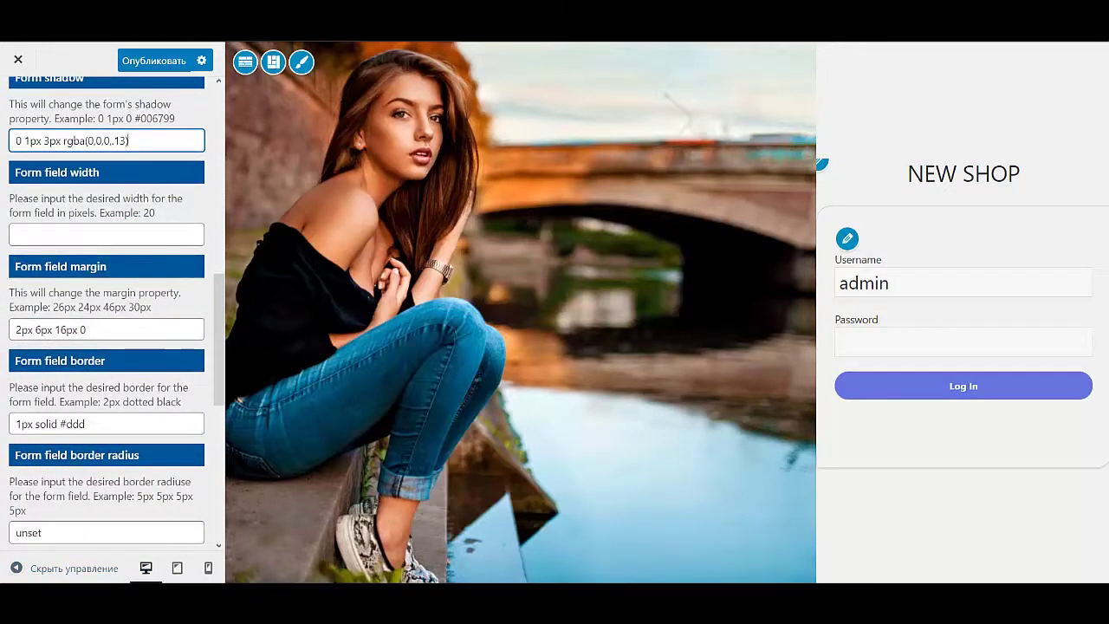
{"action": "scroll", "coordinate": [107, 329], "scroll_direction": "down", "scroll_amount": 6}
{"action": "scroll", "coordinate": [107, 329], "scroll_direction": "up", "scroll_amount": 3}
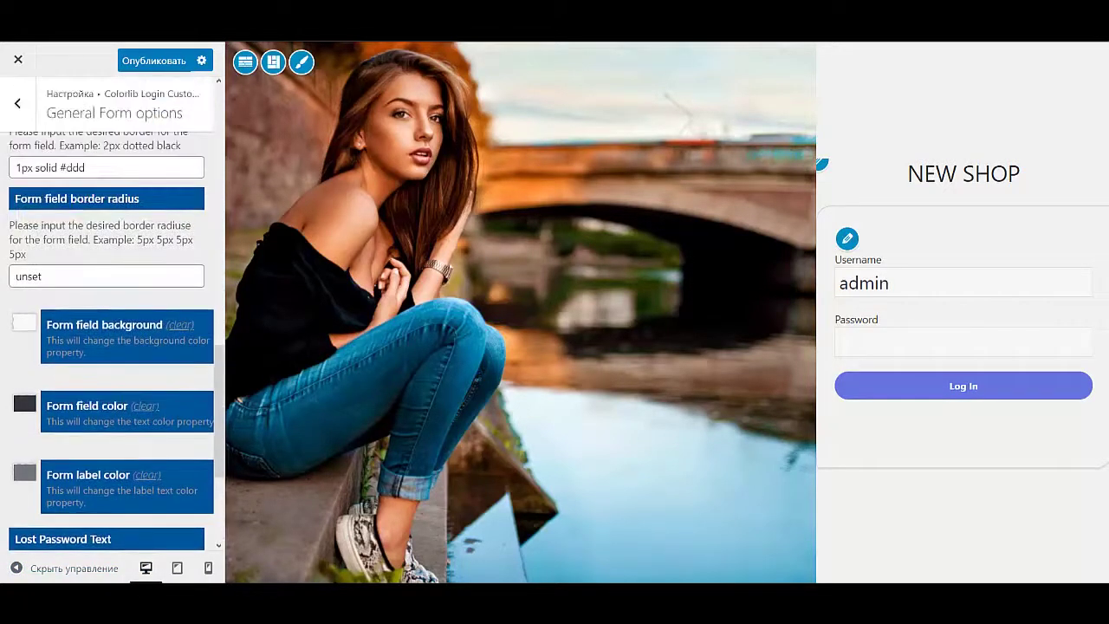
{"action": "left_click", "coordinate": [25, 473]}
{"action": "left_click_drag", "start_coordinate": [58, 519], "coordinate": [152, 548]}
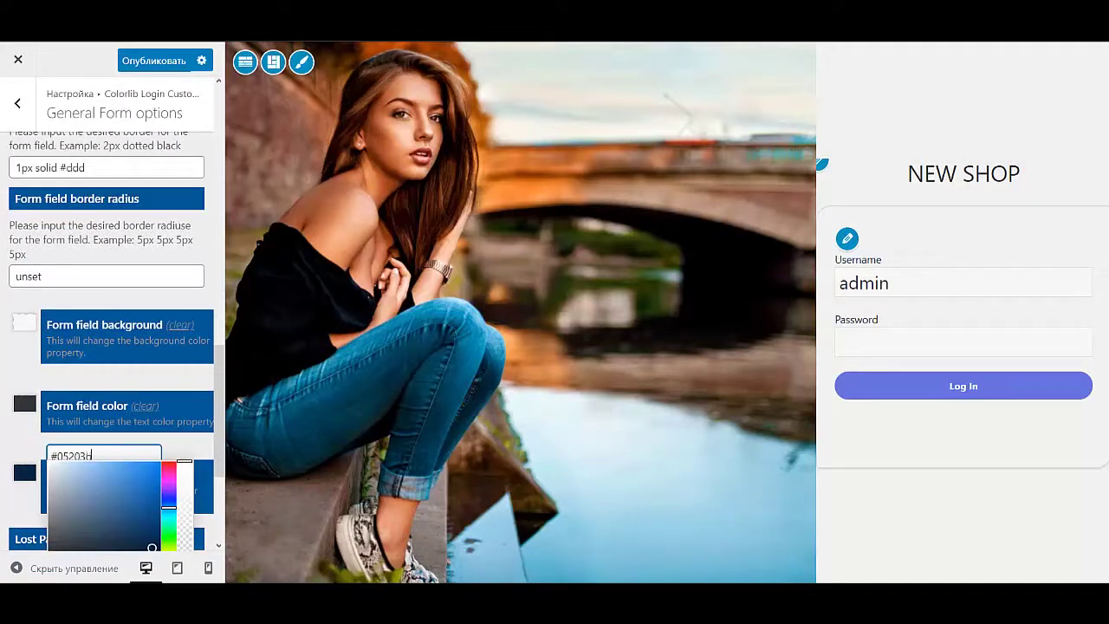
Step: Change the form field text color to a near-black shade
{"action": "left_click", "coordinate": [24, 403]}
{"action": "left_click", "coordinate": [24, 403]}
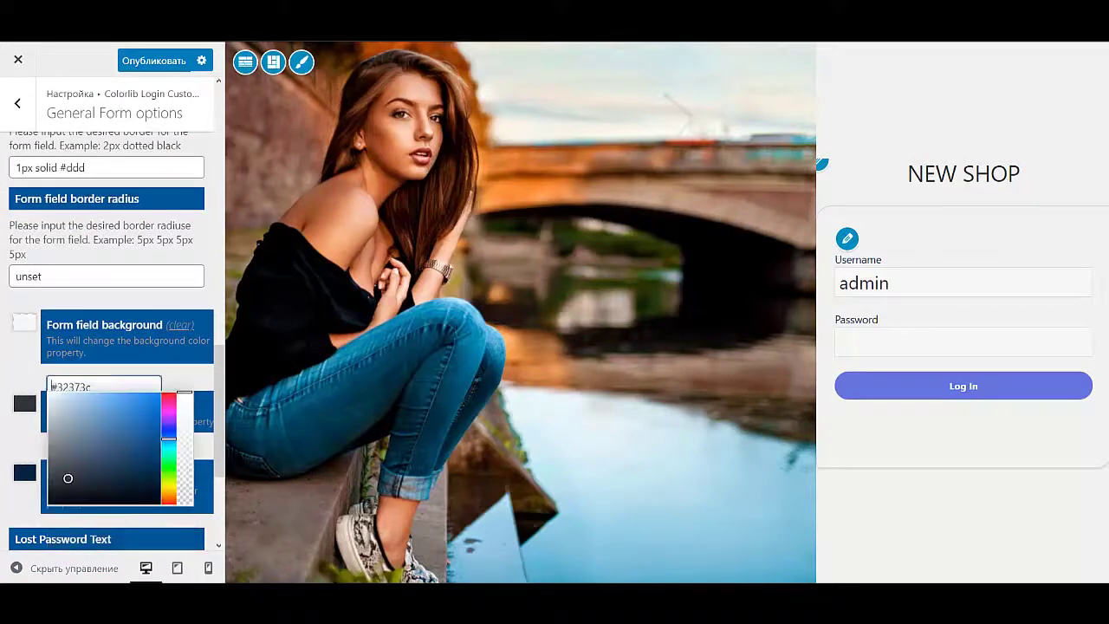
{"action": "left_click_drag", "start_coordinate": [67, 477], "coordinate": [146, 497]}
{"action": "left_click", "coordinate": [122, 520]}
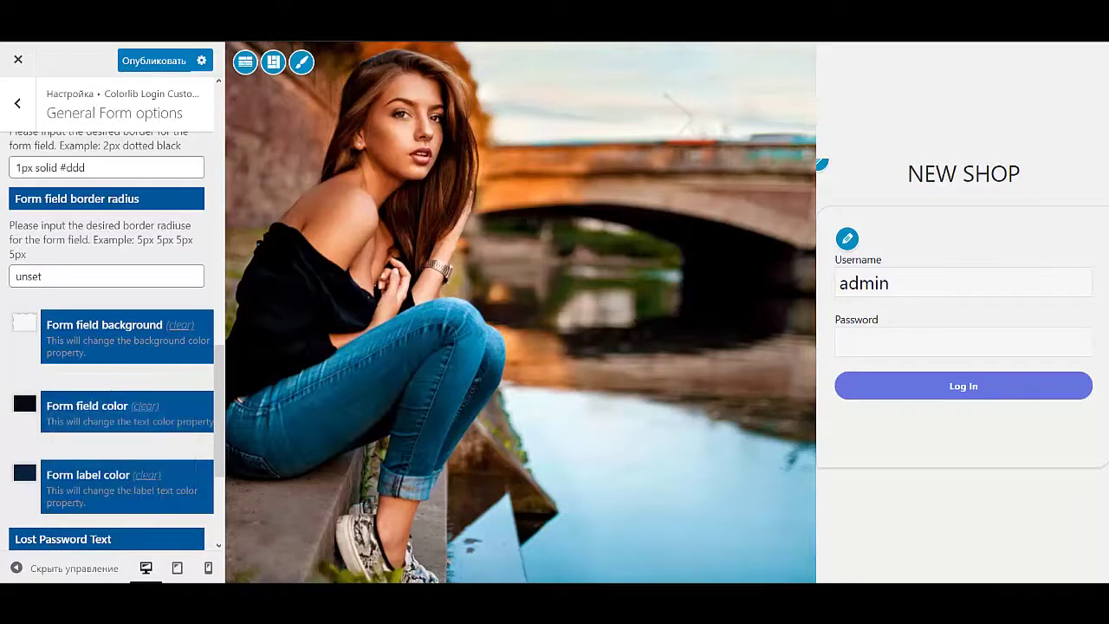
Step: Replace the form's "Back to site" text with "Назад"
{"action": "scroll", "coordinate": [121, 434], "scroll_direction": "down", "scroll_amount": 3}
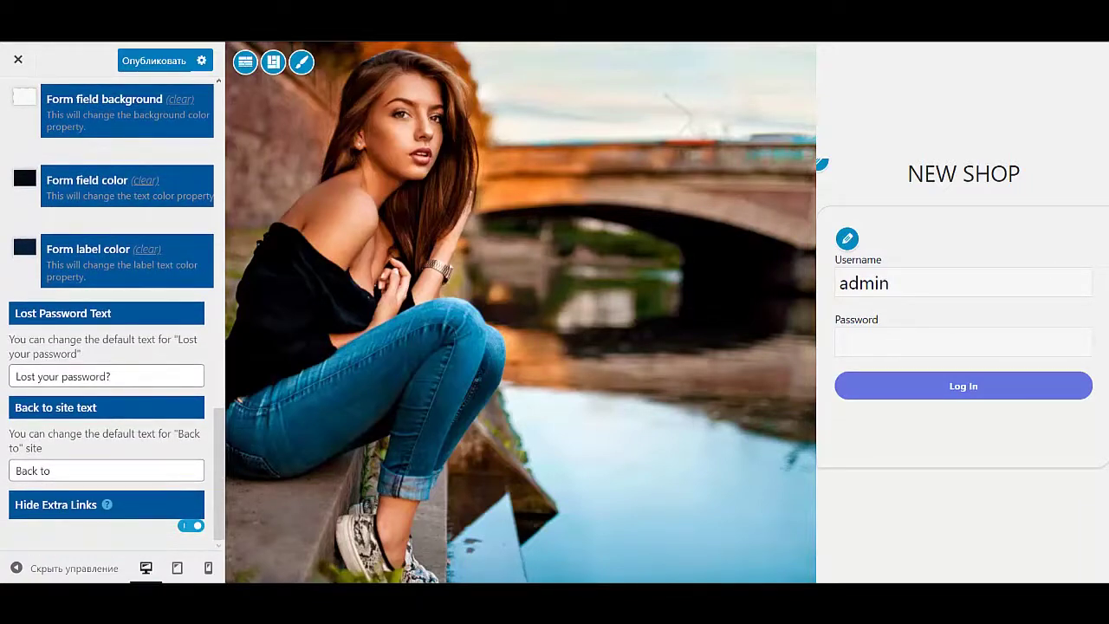
{"action": "left_click_drag", "start_coordinate": [71, 471], "coordinate": [12, 471]}
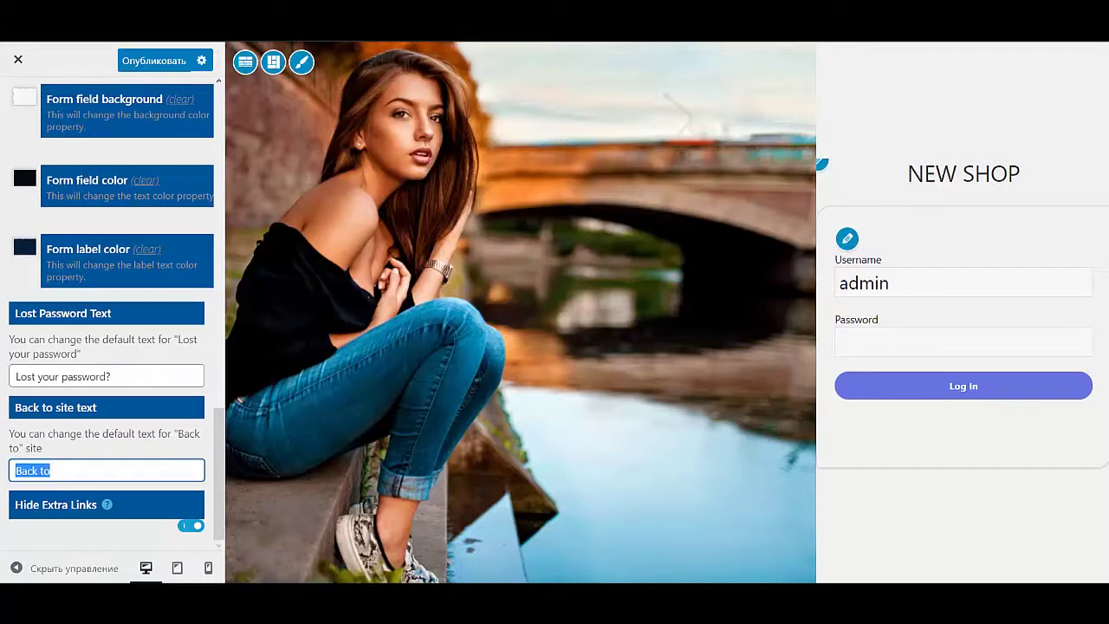
{"action": "type", "text": "Наза"}
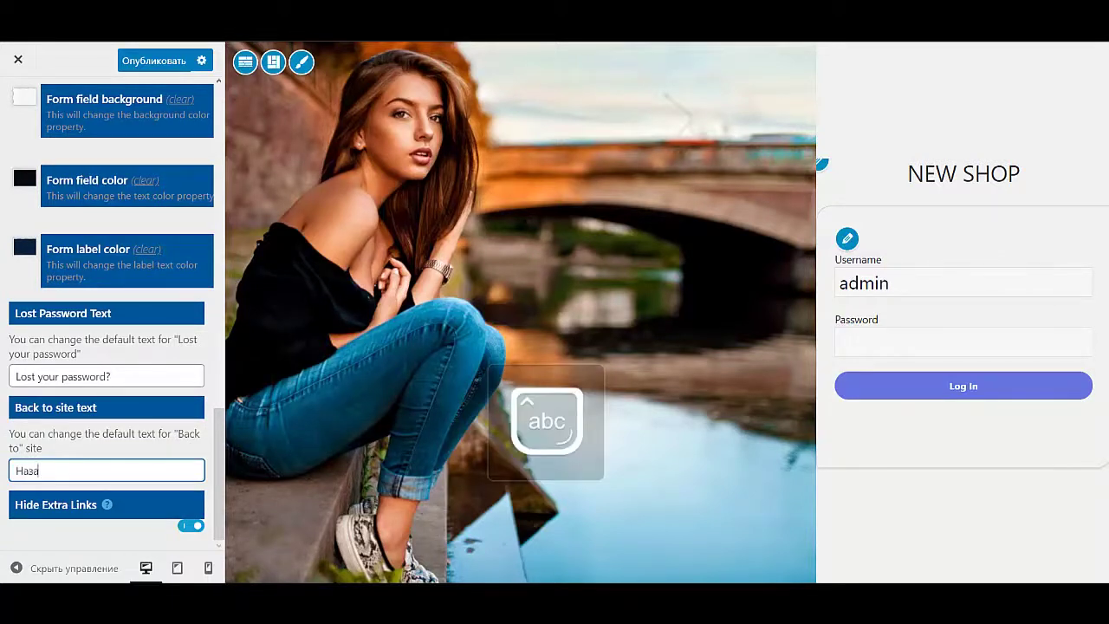
{"action": "type", "text": "д"}
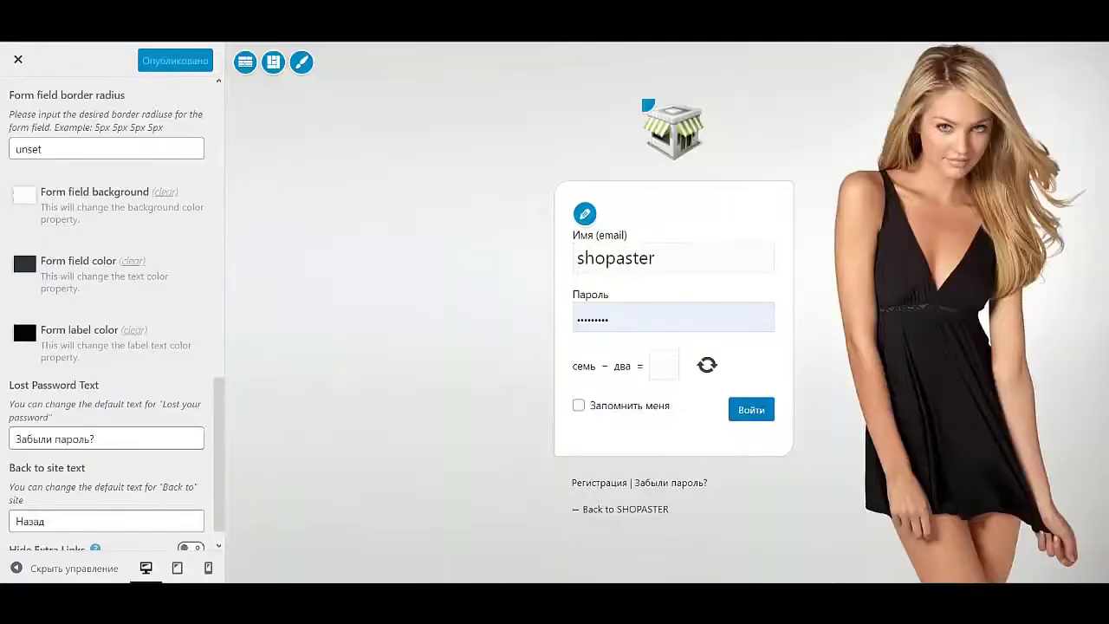
Step: Copy the lost password text "Забыли пароль?" from the other site's customizer and replace this form's "Lost your password?" text with it
{"action": "left_click", "coordinate": [93, 439]}
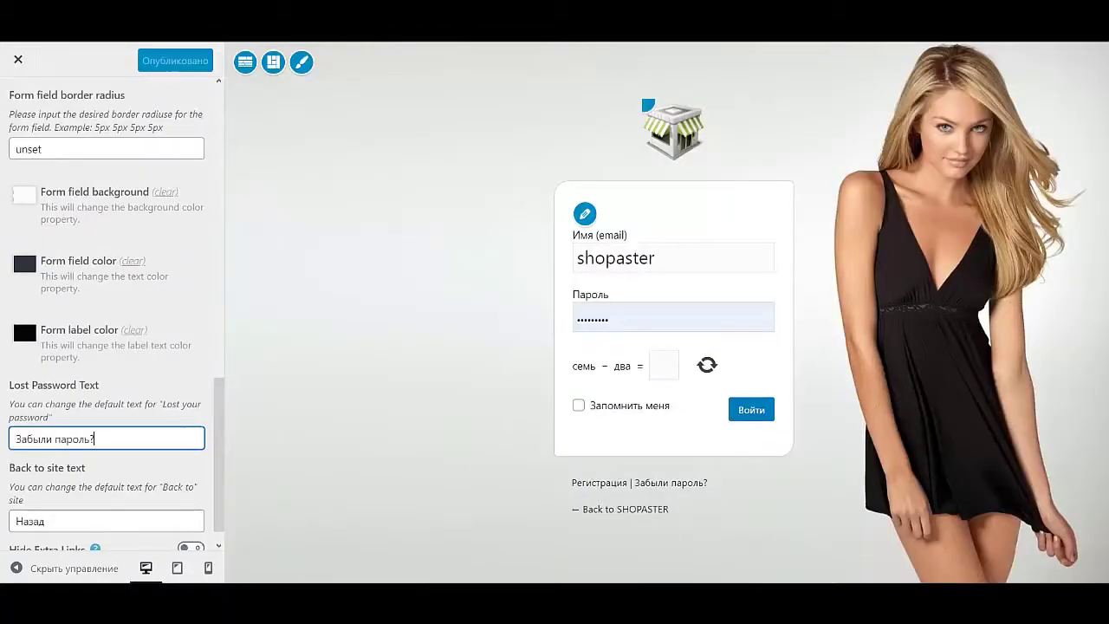
{"action": "key", "text": "ctrl+a"}
{"action": "key", "text": "ctrl+c"}
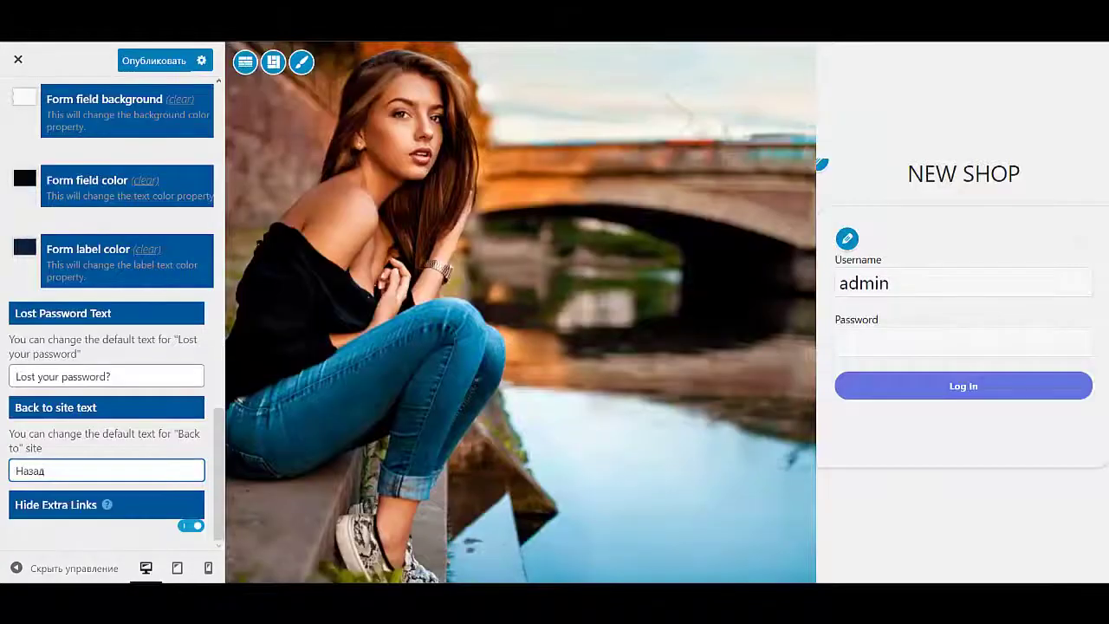
{"action": "triple_click", "coordinate": [64, 376]}
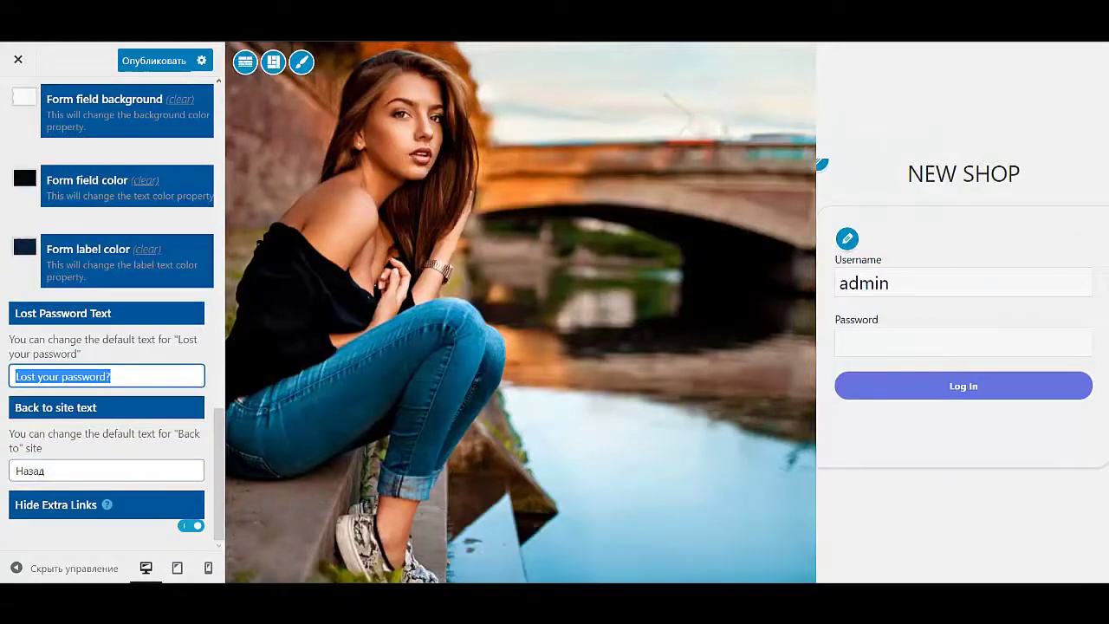
{"action": "key", "text": "ctrl+v"}
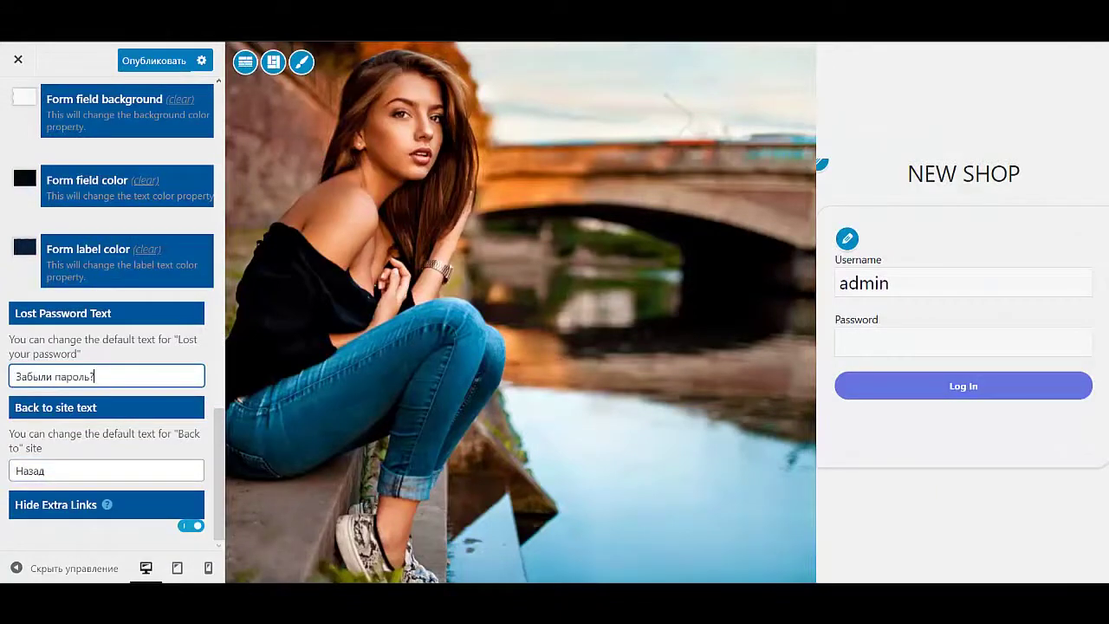
Step: In the login form texts, set the username label to "Имя" and the password label to "Пароль"
{"action": "scroll", "coordinate": [113, 329], "scroll_direction": "up", "scroll_amount": 15}
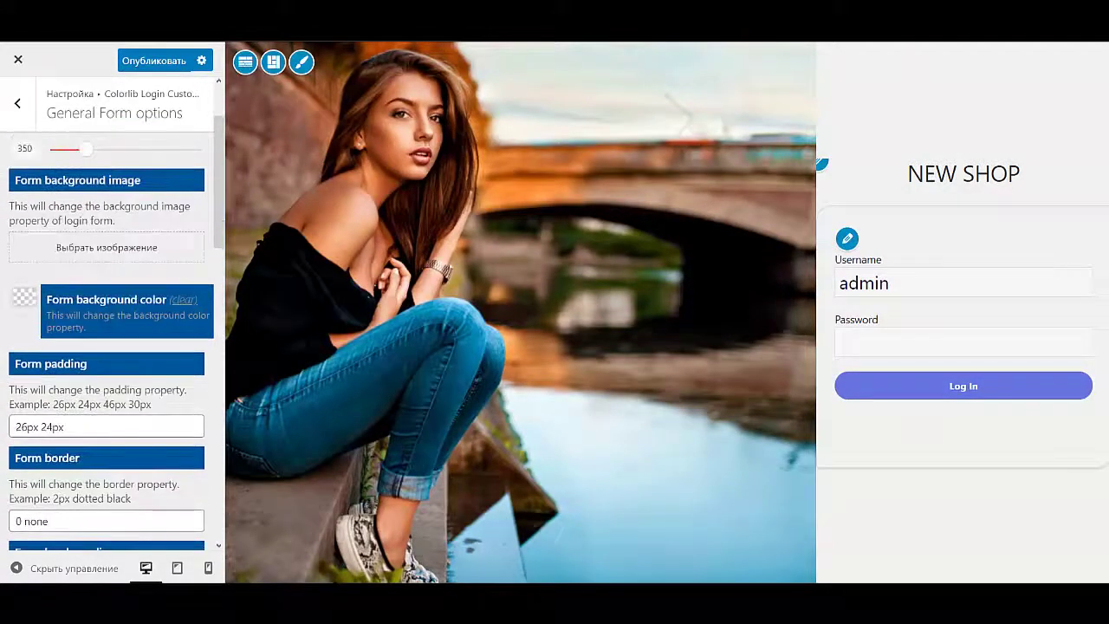
{"action": "left_click", "coordinate": [17, 103]}
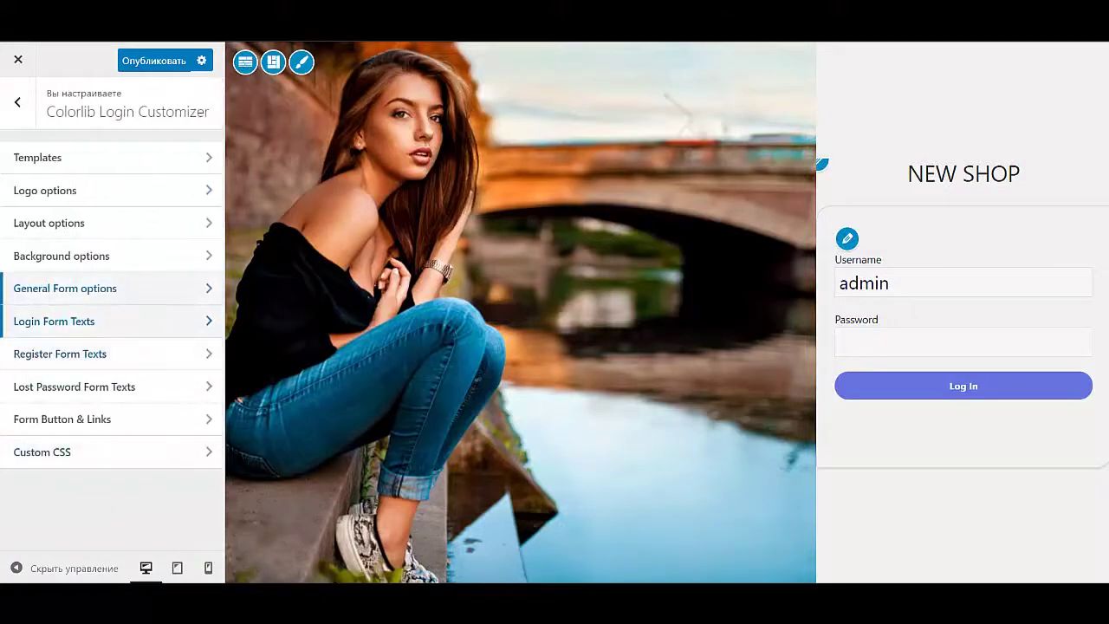
{"action": "left_click", "coordinate": [96, 320]}
{"action": "key", "text": "Tab"}
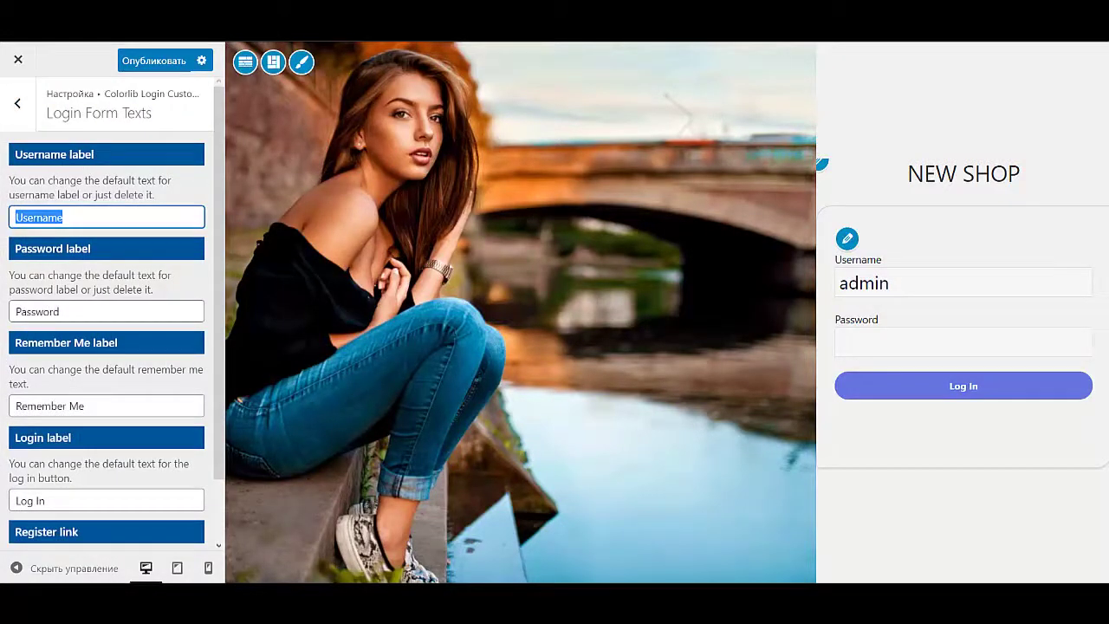
{"action": "type", "text": "Имя"}
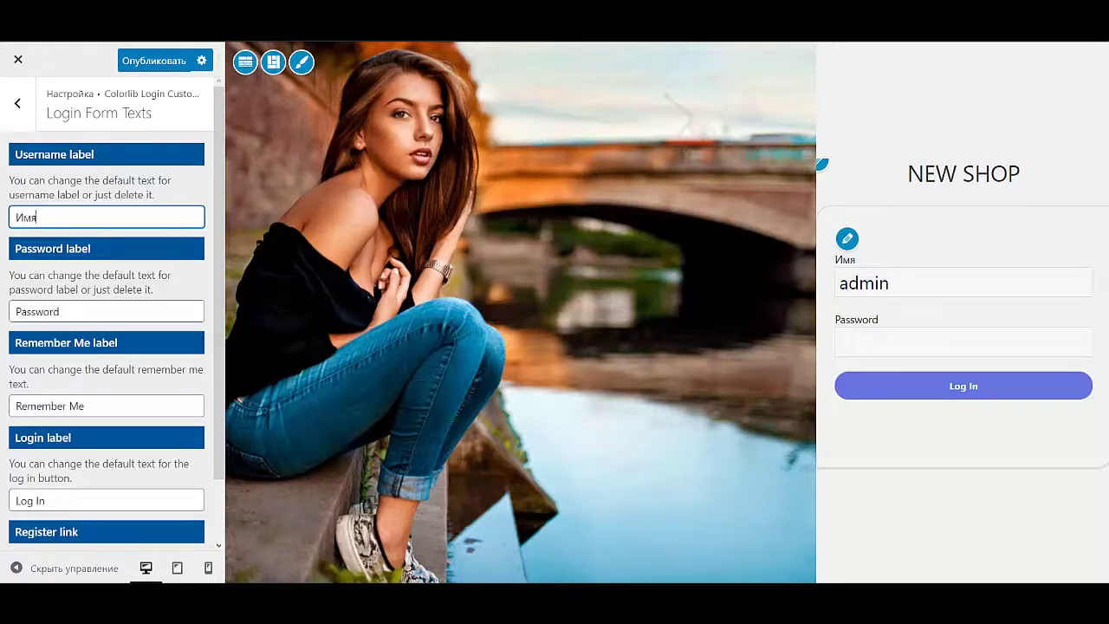
{"action": "key", "text": "Tab"}
{"action": "type", "text": "Пар"}
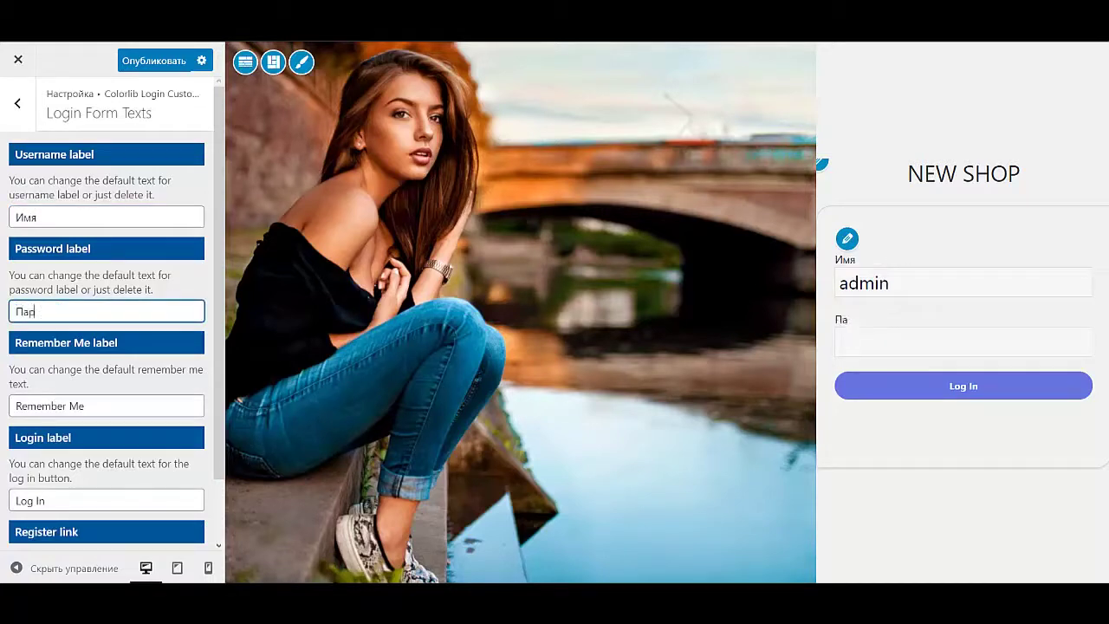
{"action": "type", "text": "оль"}
Step: Replace the login form's Remember Me label with "Вспомнить меня"
{"action": "key", "text": "Tab"}
{"action": "type", "text": "Вс"}
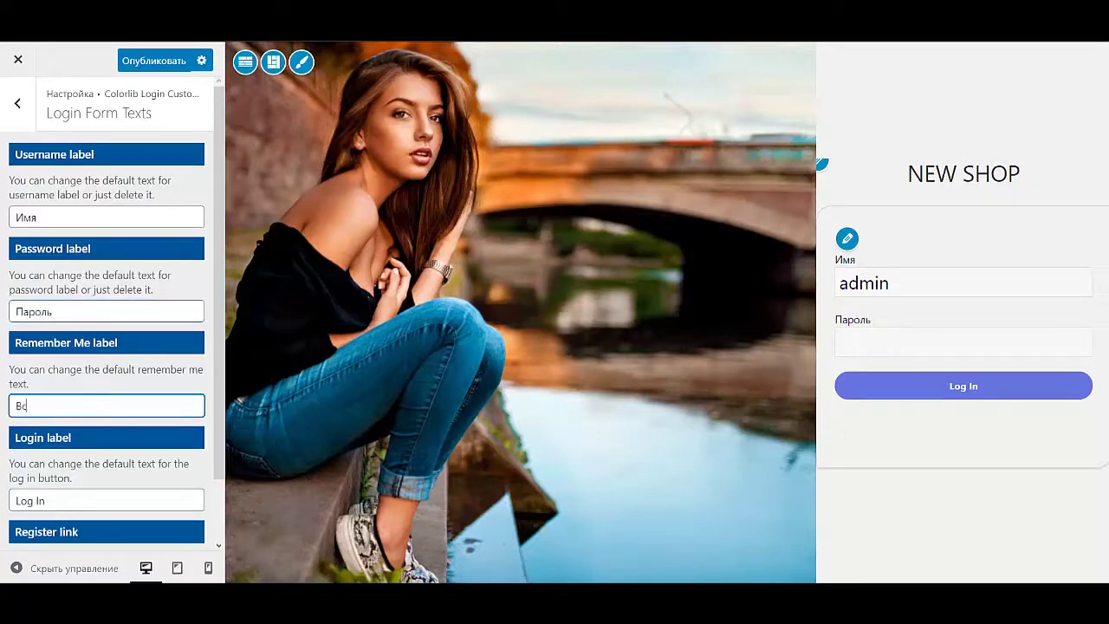
{"action": "type", "text": "помнить меня"}
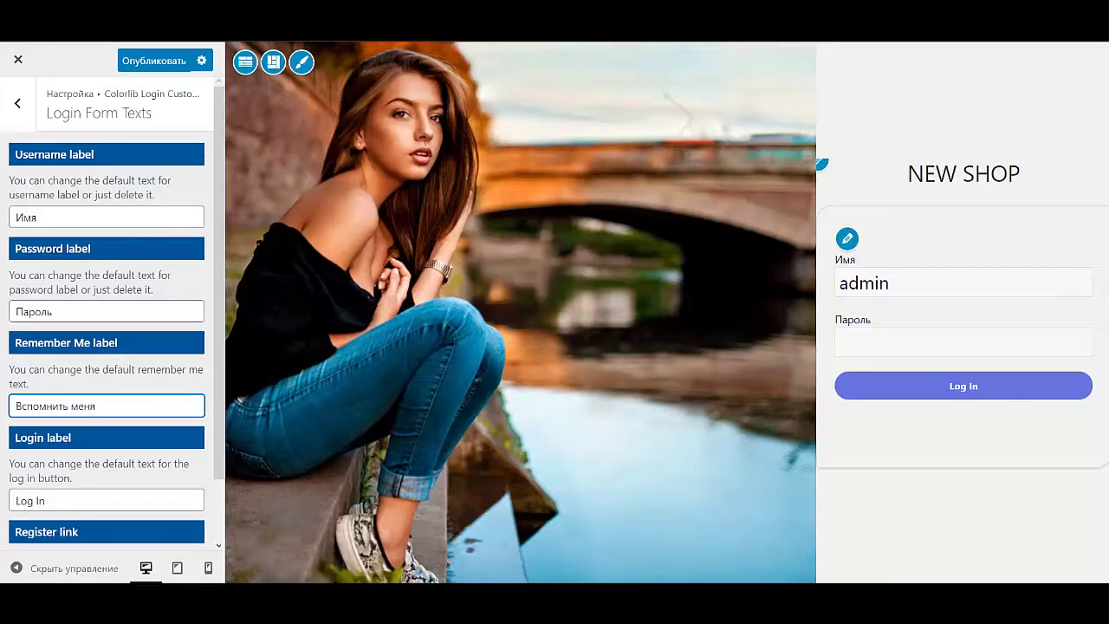